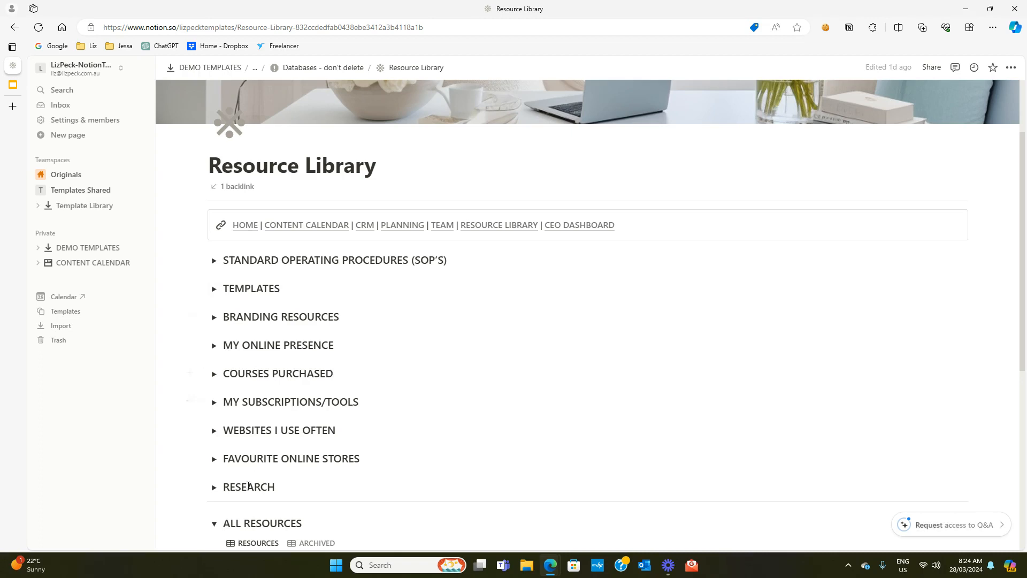
Step: Add a new resource named "Template xyz" to the RESOURCES table under ALL RESOURCES
{"action": "scroll", "coordinate": [353, 352], "scroll_direction": "down", "scroll_amount": 1}
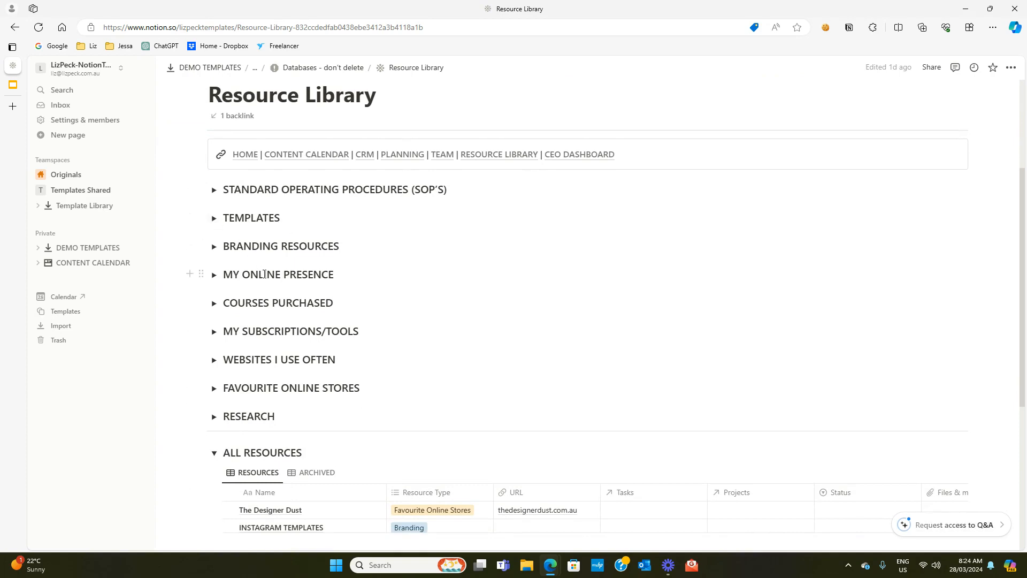
{"action": "scroll", "coordinate": [265, 274], "scroll_direction": "down", "scroll_amount": 3}
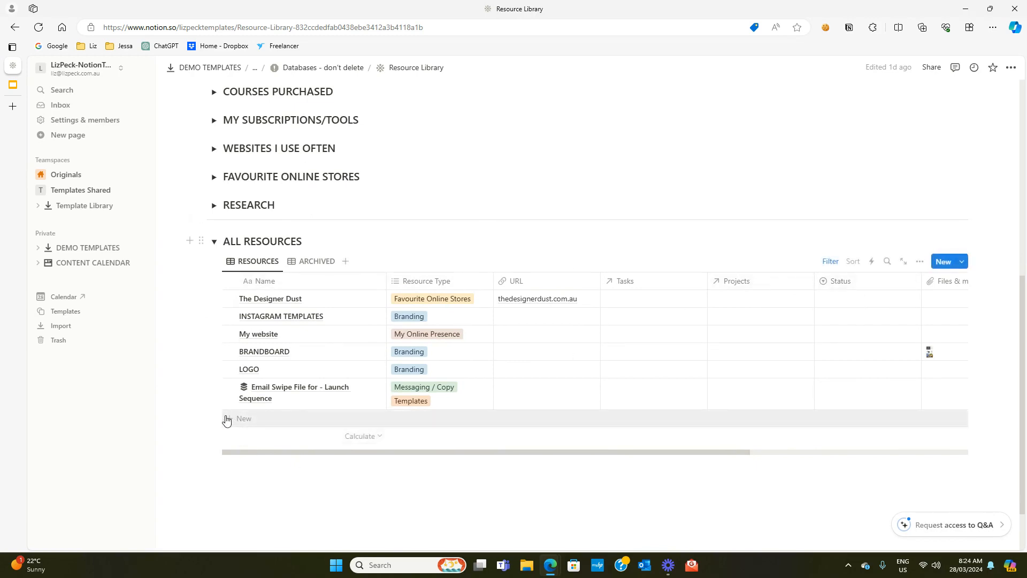
{"action": "left_click", "coordinate": [227, 419]}
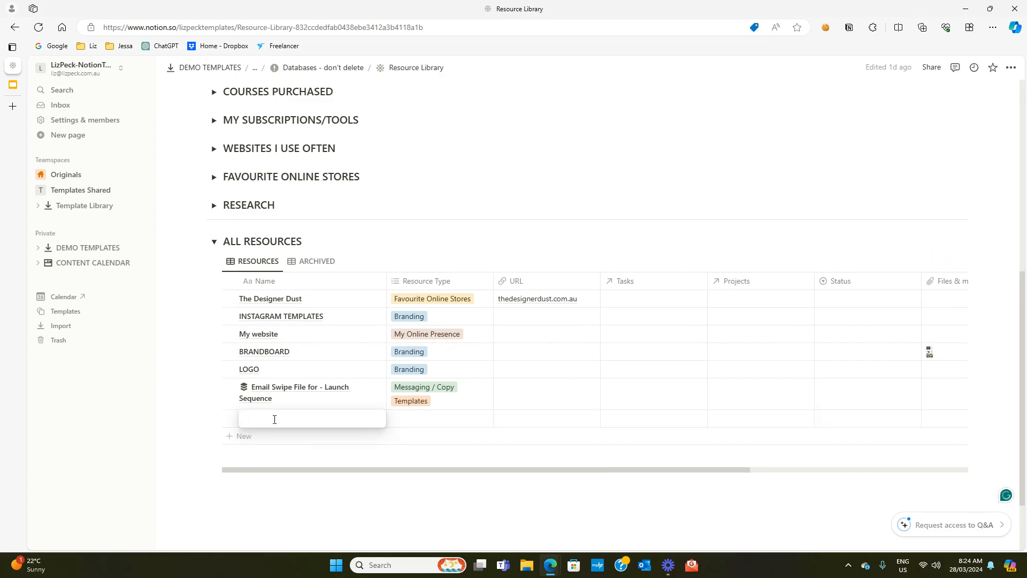
{"action": "type", "text": "Template"}
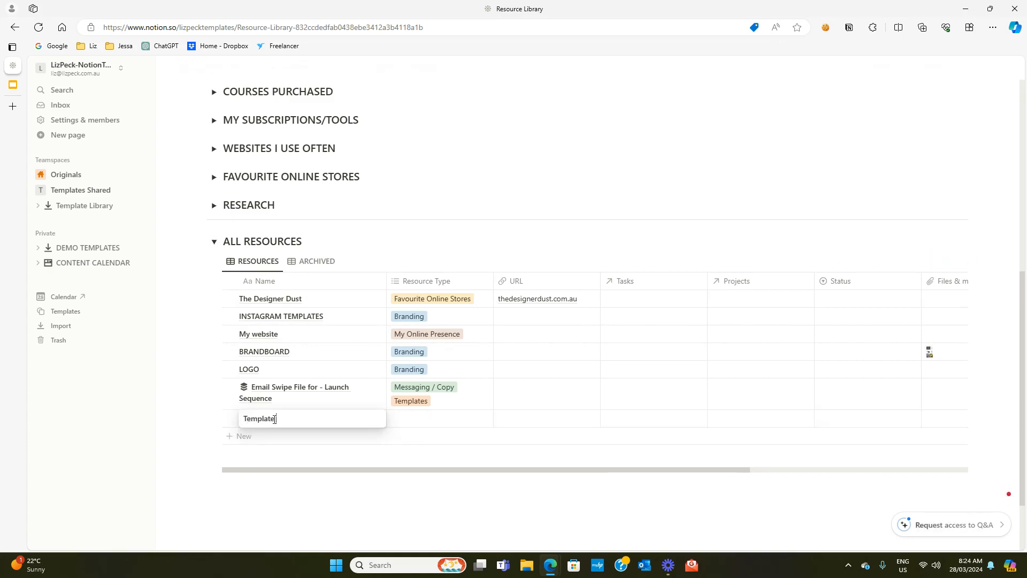
{"action": "type", "text": " xyz"}
Step: Link the Template xyz resource to the Test 123 project in its PROJECTS relation
{"action": "left_click", "coordinate": [734, 421]}
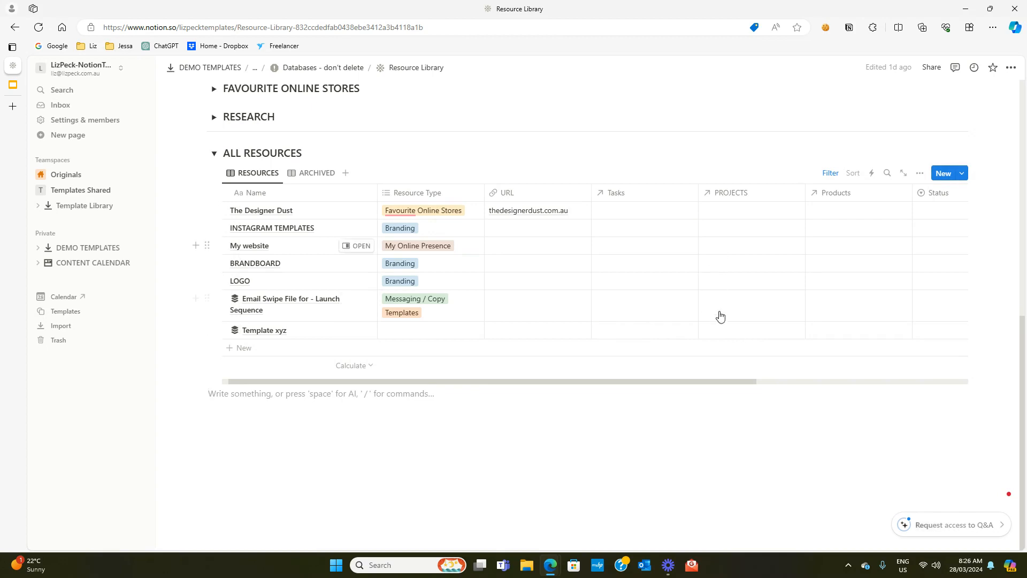
{"action": "left_click", "coordinate": [723, 334]}
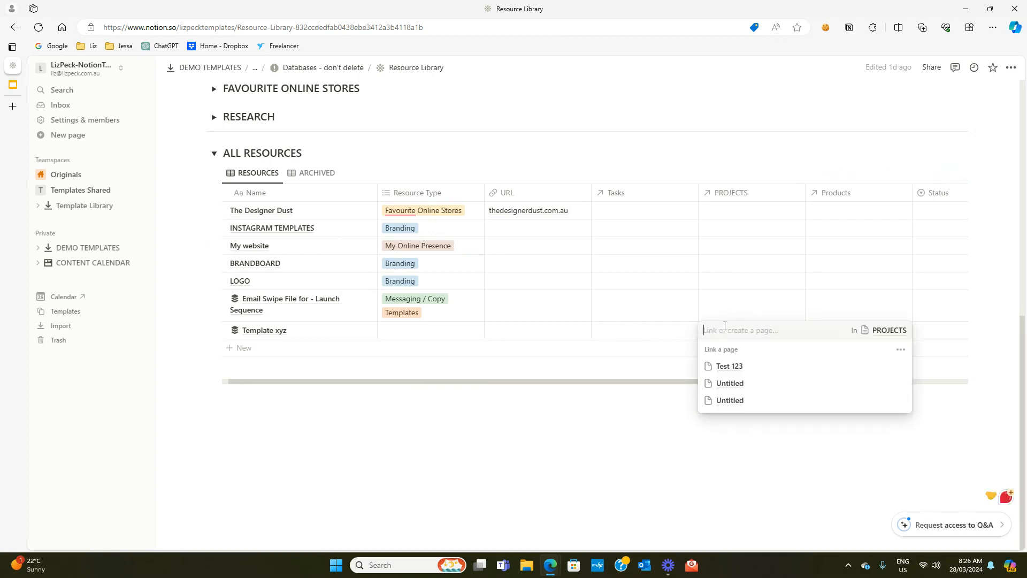
{"action": "left_click", "coordinate": [728, 367]}
{"action": "left_click", "coordinate": [664, 434]}
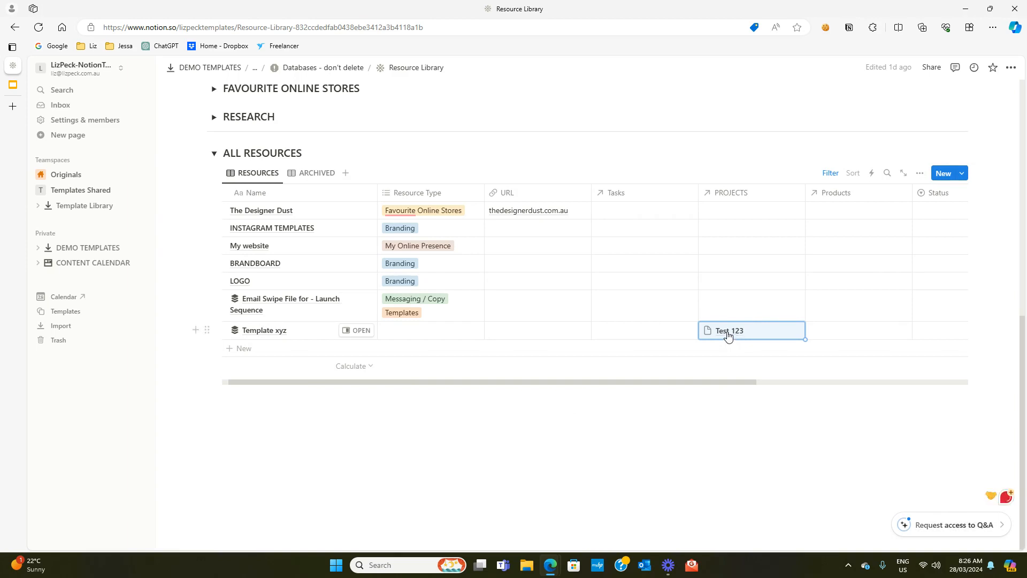
Step: Go to the "Databases - don't delete" page and open the Test 123 project from the PROJECTS table as a full page
{"action": "left_click", "coordinate": [388, 368]}
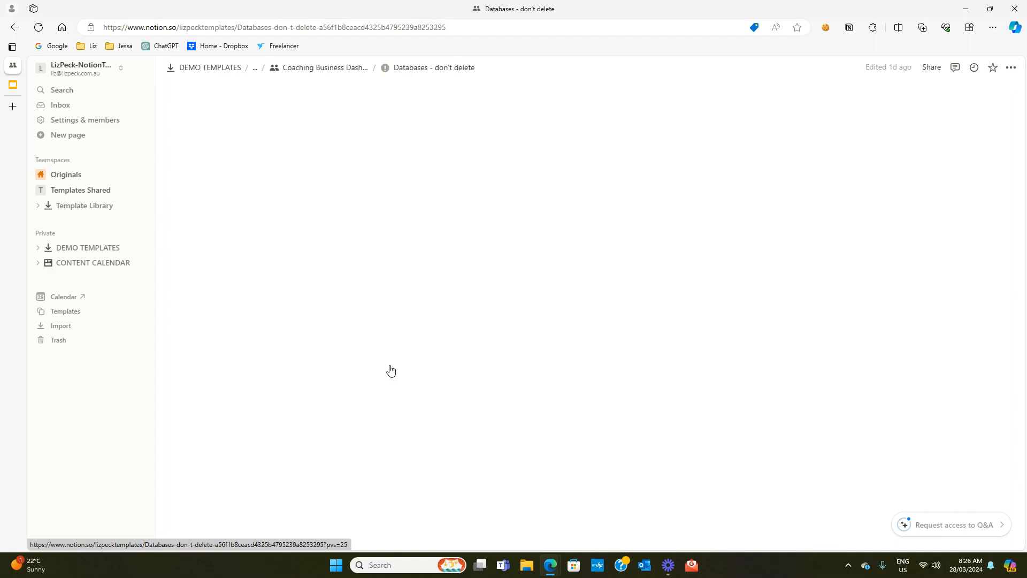
{"action": "scroll", "coordinate": [344, 334], "scroll_direction": "down", "scroll_amount": 3}
{"action": "scroll", "coordinate": [345, 334], "scroll_direction": "down", "scroll_amount": 4}
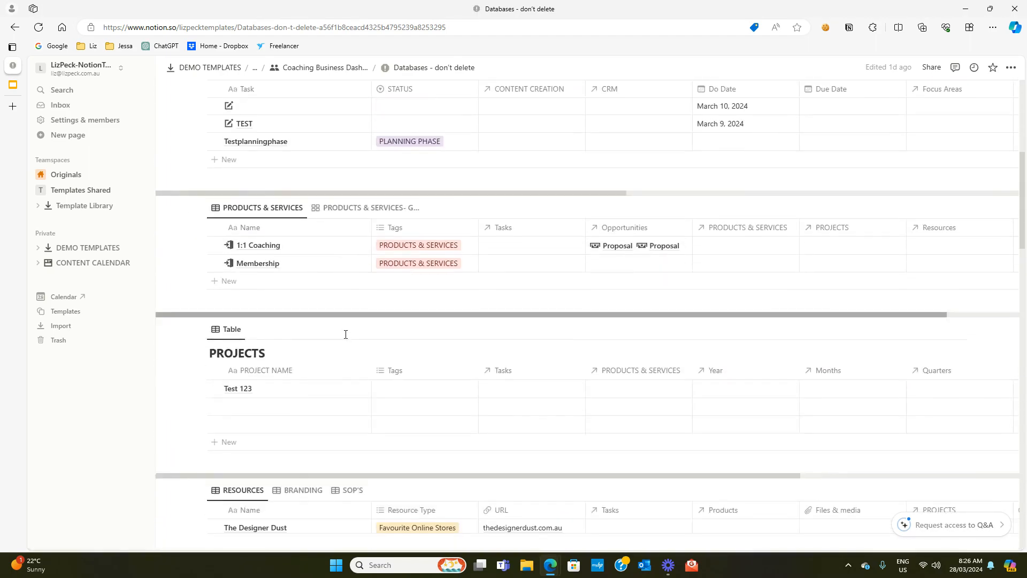
{"action": "scroll", "coordinate": [345, 334], "scroll_direction": "down", "scroll_amount": 1}
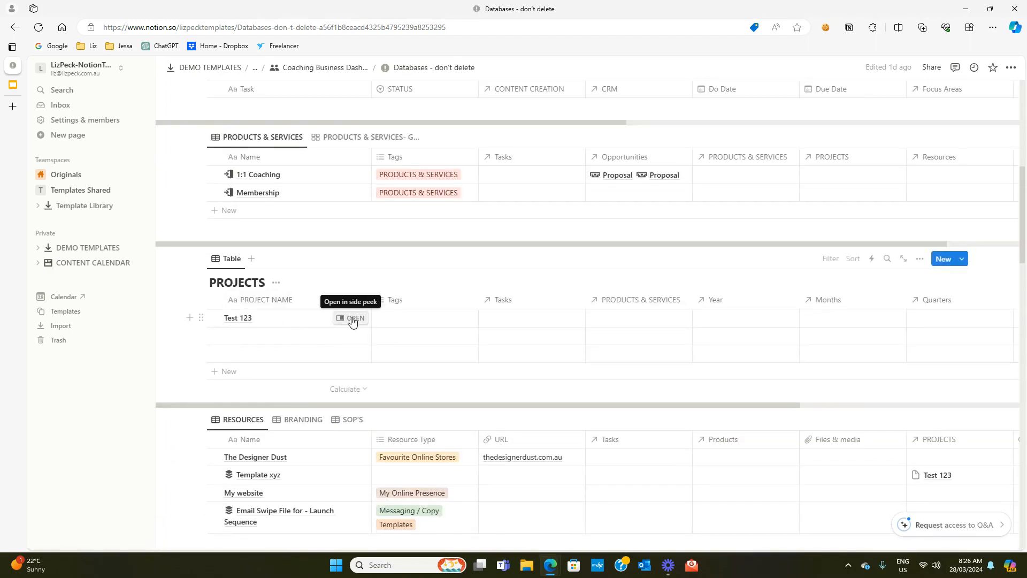
{"action": "left_click", "coordinate": [354, 320]}
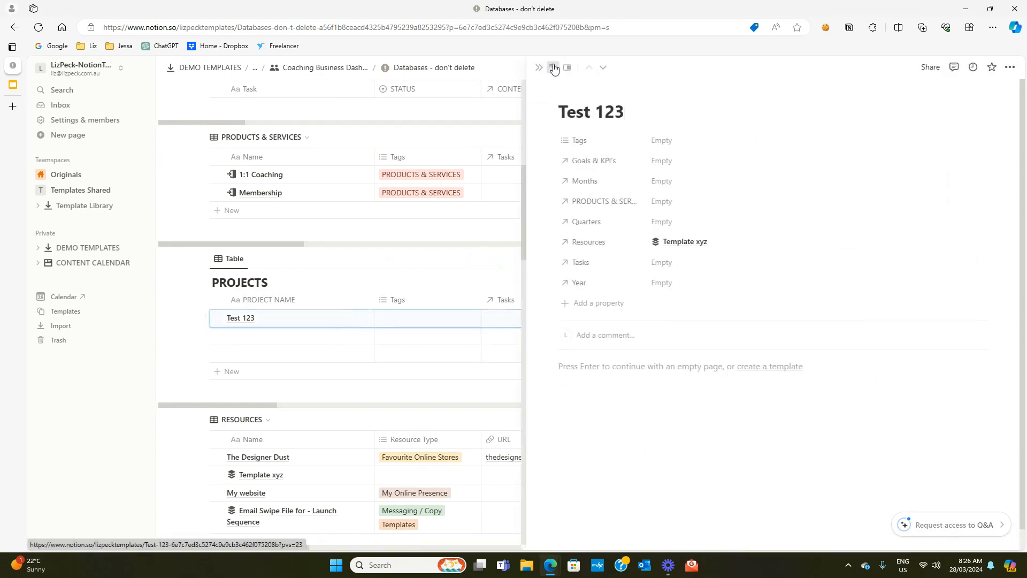
{"action": "left_click", "coordinate": [553, 67]}
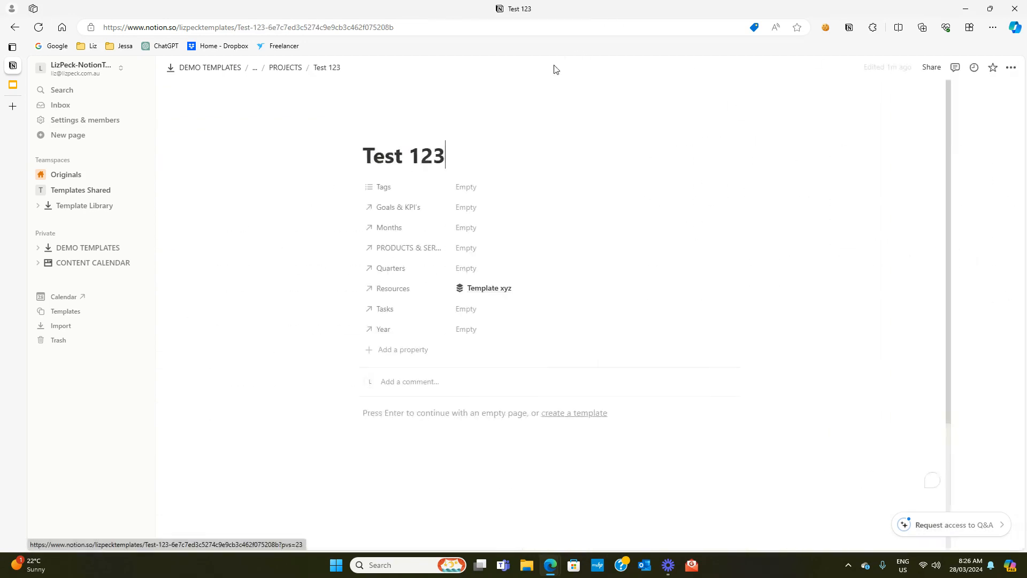
Step: Set the Test 123 page to full width
{"action": "left_click", "coordinate": [1010, 68]}
{"action": "left_click", "coordinate": [1001, 145]}
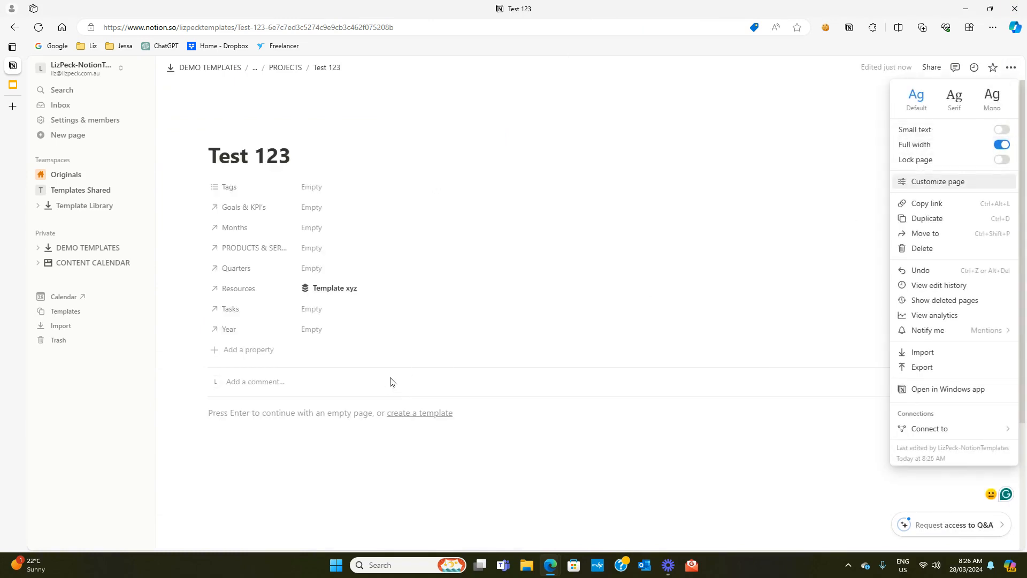
{"action": "left_click", "coordinate": [266, 415]}
Step: Insert a linked view of the demo Resources database in the body of the Test 123 page, using its RESOURCES view
{"action": "left_click", "coordinate": [233, 413]}
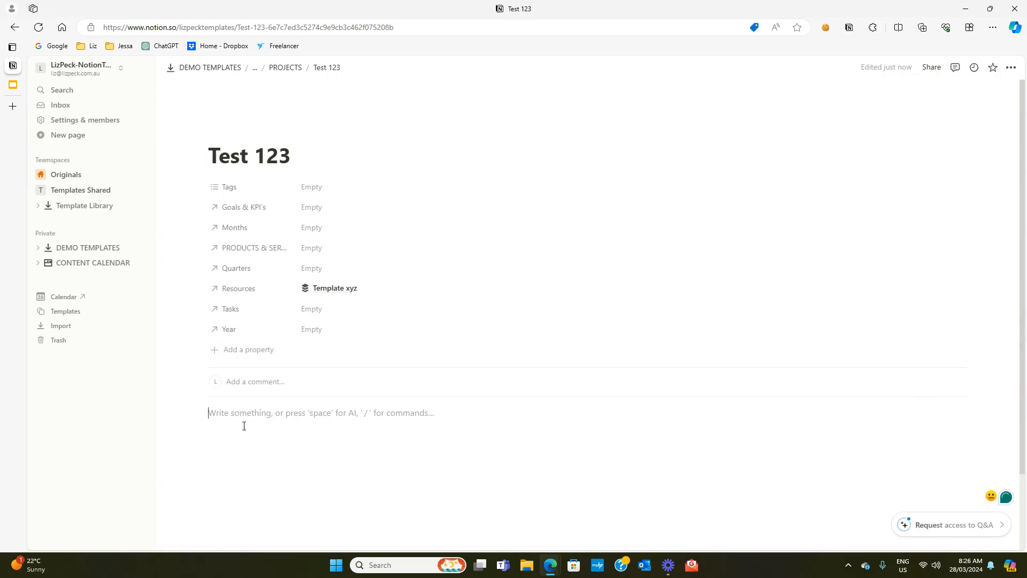
{"action": "type", "text": "/cr"}
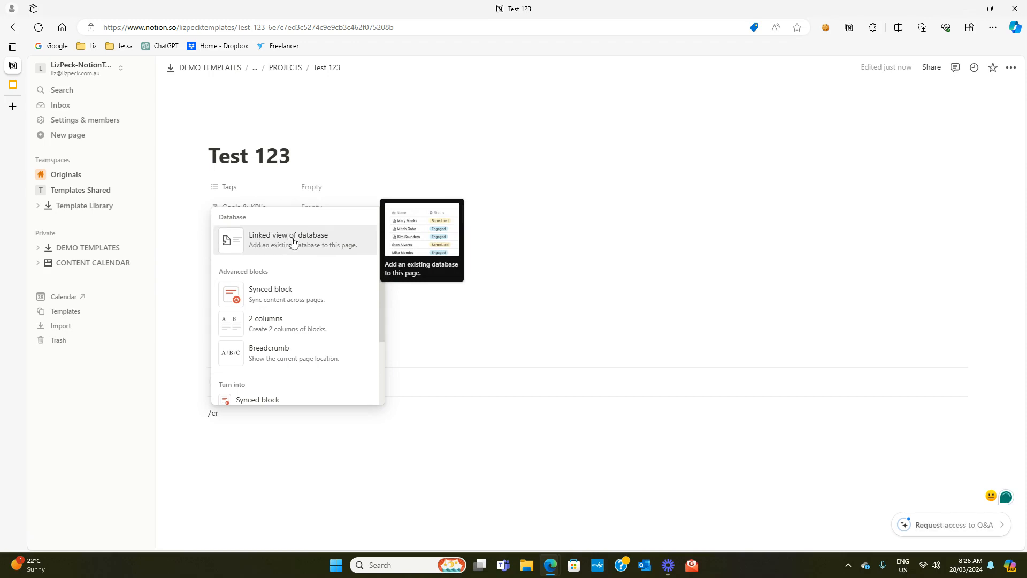
{"action": "left_click", "coordinate": [293, 243]}
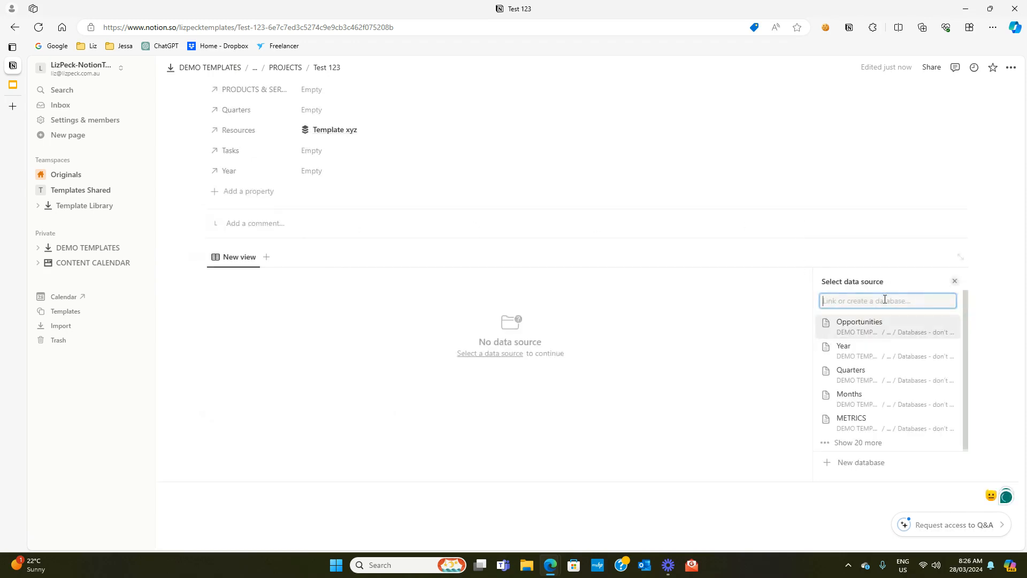
{"action": "type", "text": "res"}
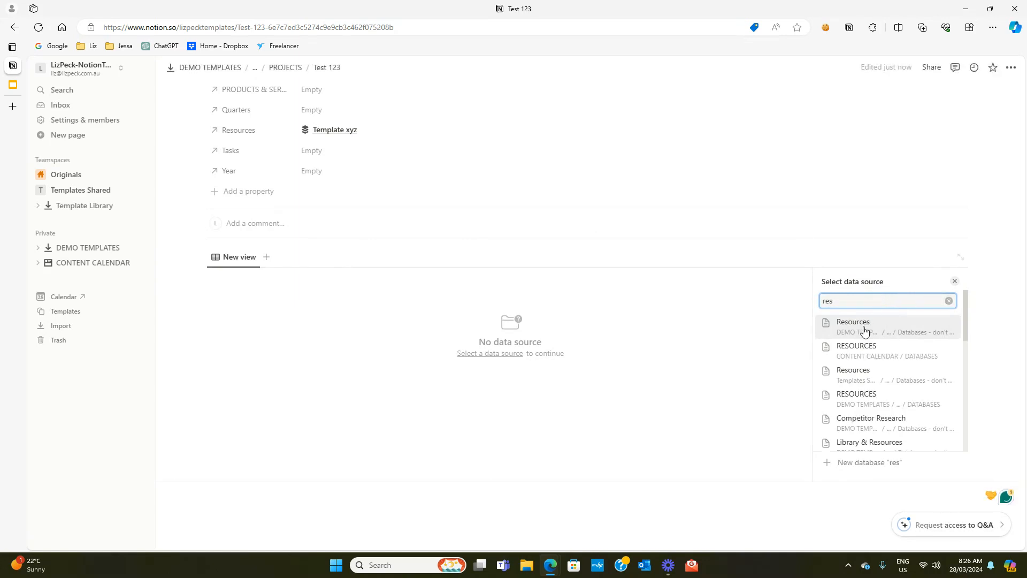
{"action": "left_click", "coordinate": [867, 327]}
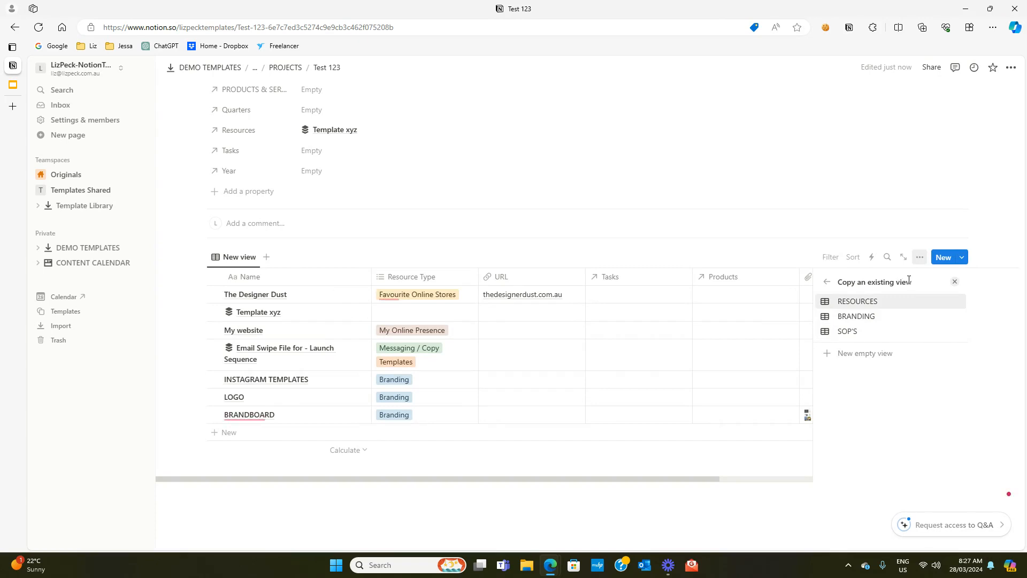
{"action": "left_click", "coordinate": [954, 283]}
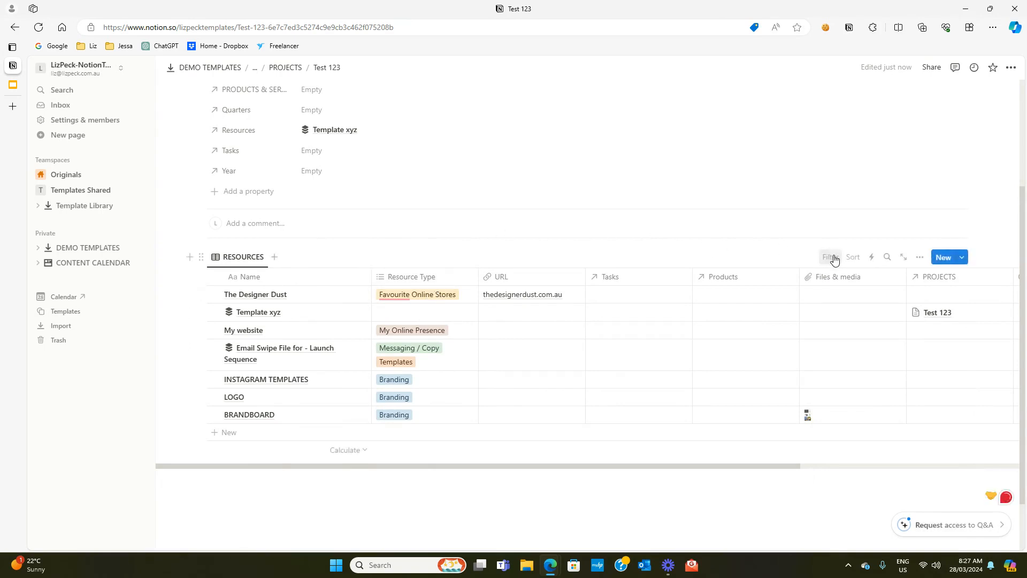
Step: Filter the linked RESOURCES view so that PROJECTS contains Test 123
{"action": "left_click", "coordinate": [834, 259]}
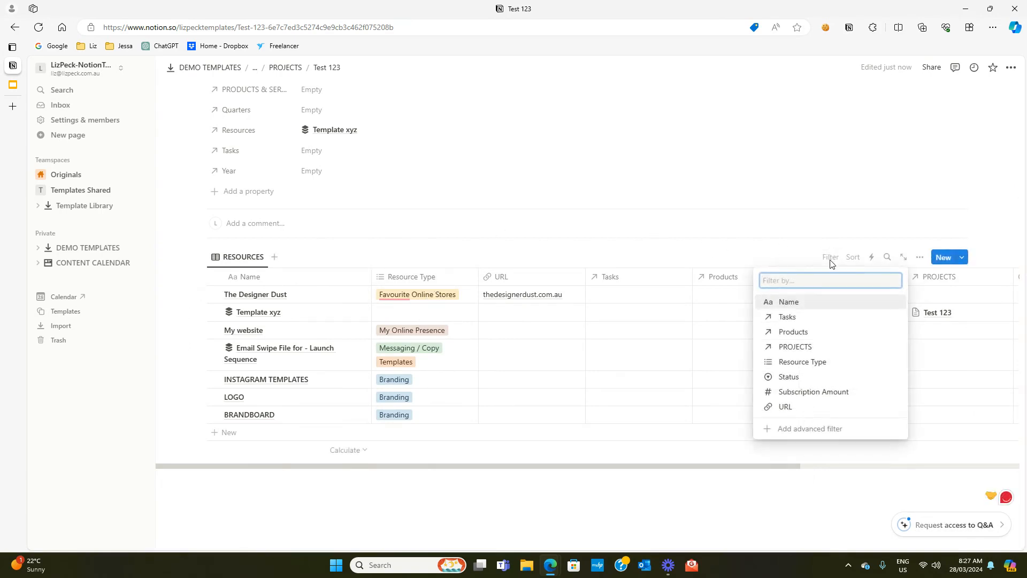
{"action": "left_click", "coordinate": [802, 346]}
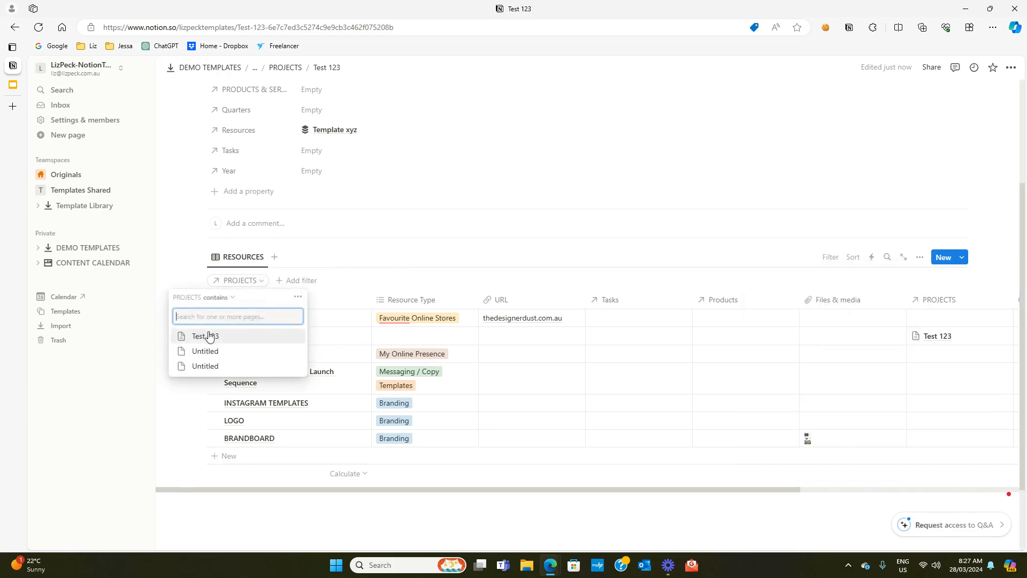
{"action": "left_click", "coordinate": [209, 336]}
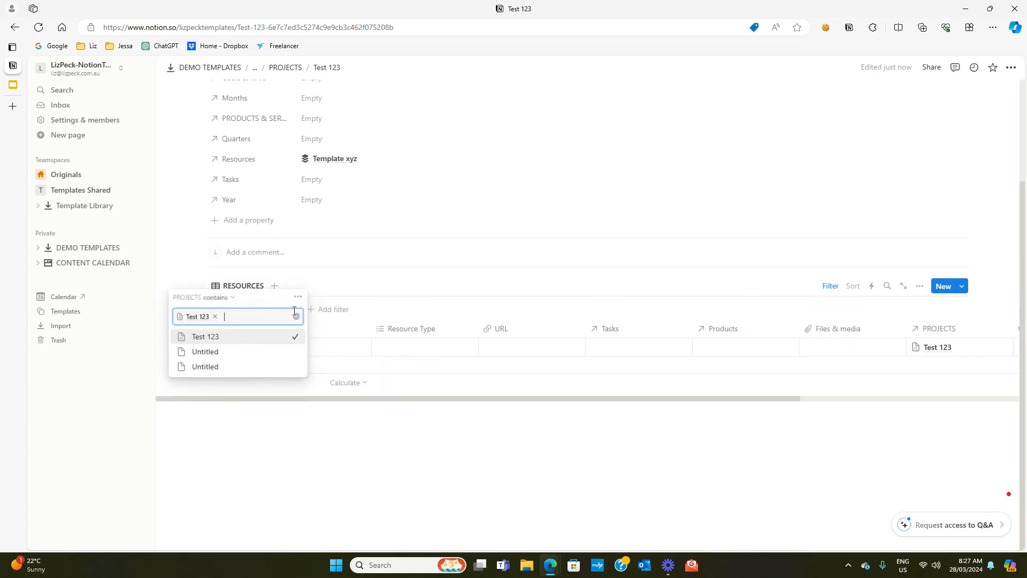
{"action": "left_click", "coordinate": [761, 307]}
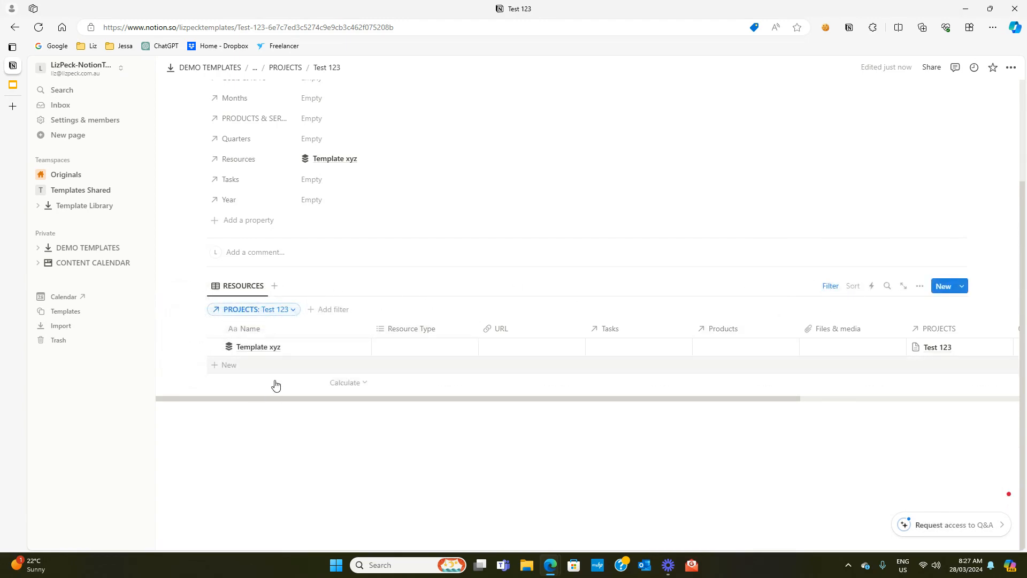
{"action": "scroll", "coordinate": [286, 379], "scroll_direction": "up", "scroll_amount": 3}
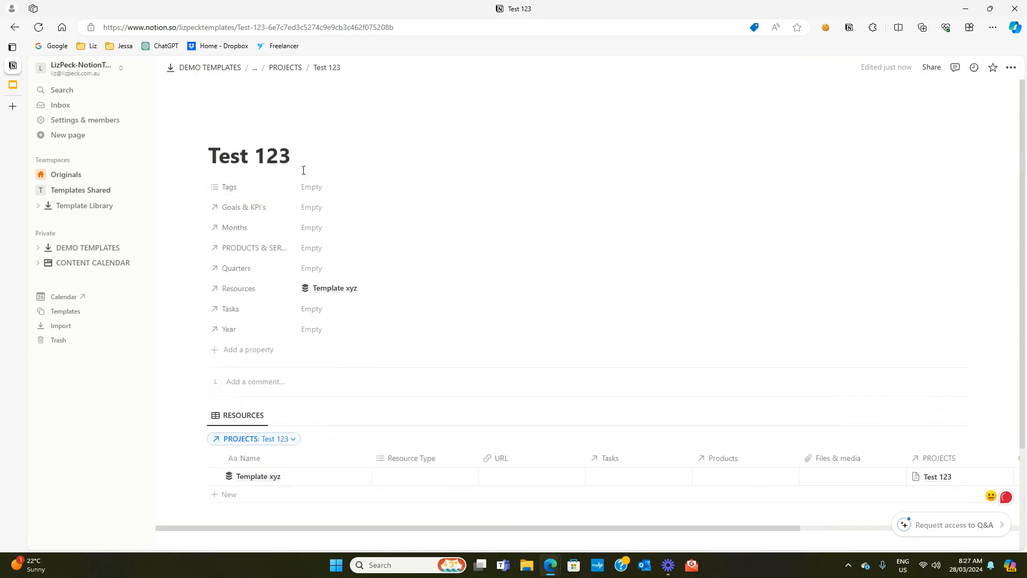
{"action": "scroll", "coordinate": [343, 476], "scroll_direction": "down", "scroll_amount": 3}
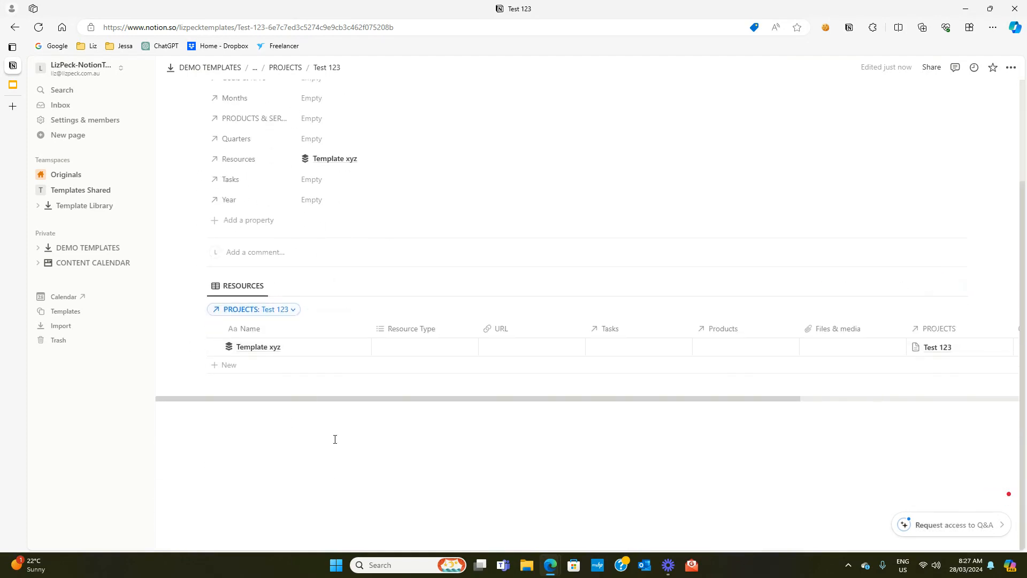
{"action": "scroll", "coordinate": [334, 436], "scroll_direction": "up", "scroll_amount": 2}
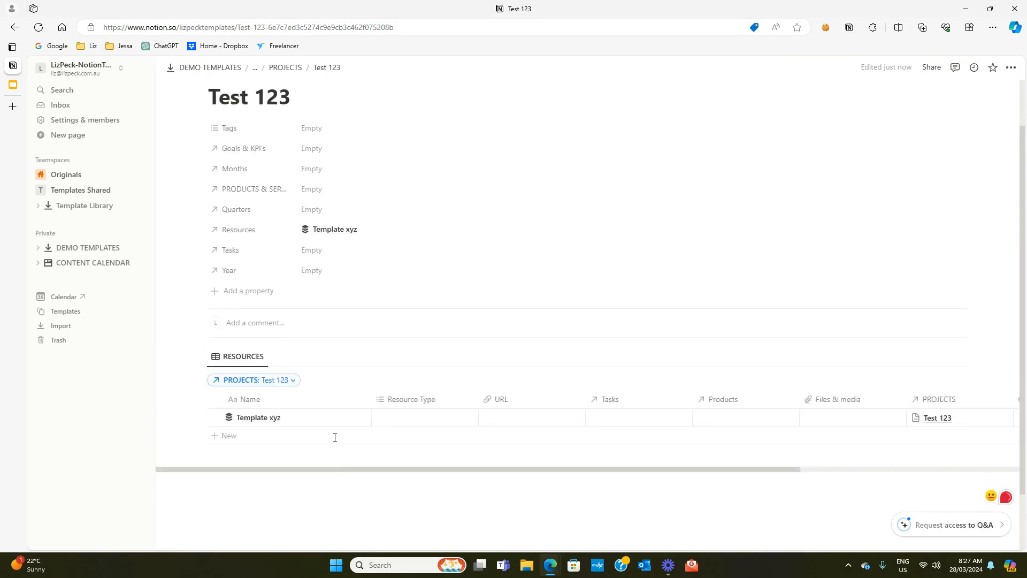
{"action": "scroll", "coordinate": [281, 197], "scroll_direction": "up", "scroll_amount": 2}
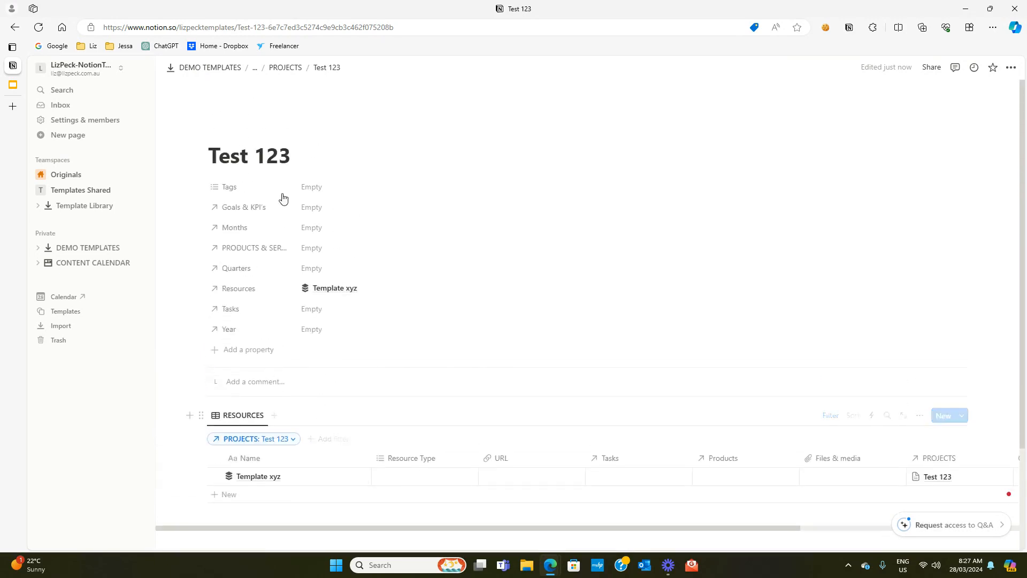
Step: Open the PROJECTS database and create a new page template titled "project"
{"action": "left_click", "coordinate": [285, 68]}
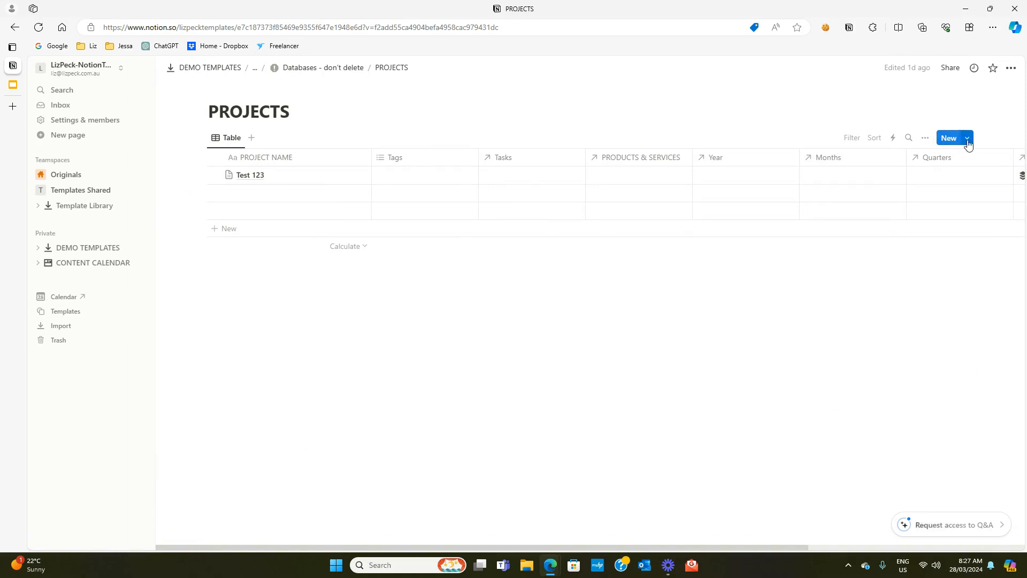
{"action": "left_click", "coordinate": [968, 139]}
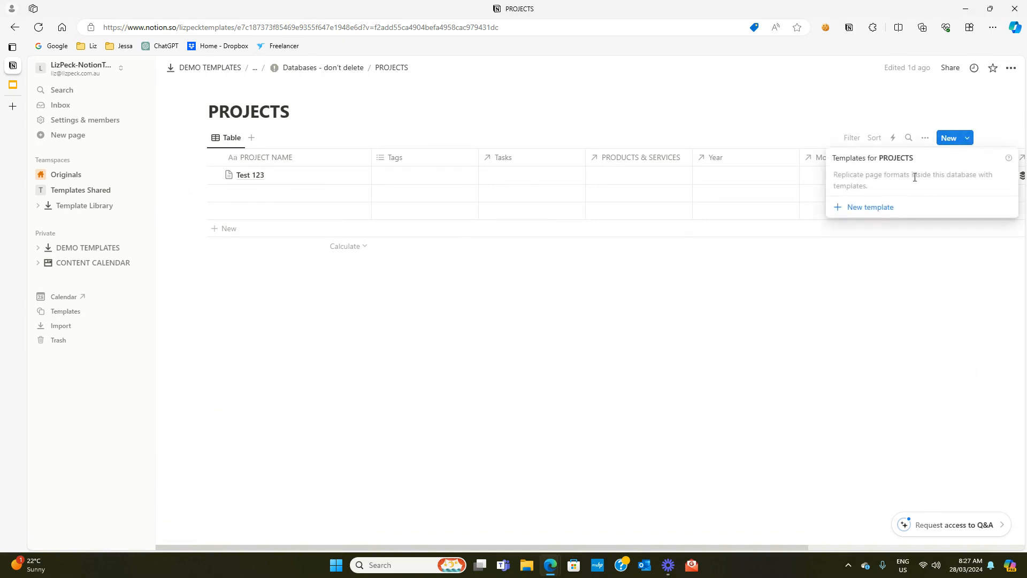
{"action": "left_click", "coordinate": [871, 208]}
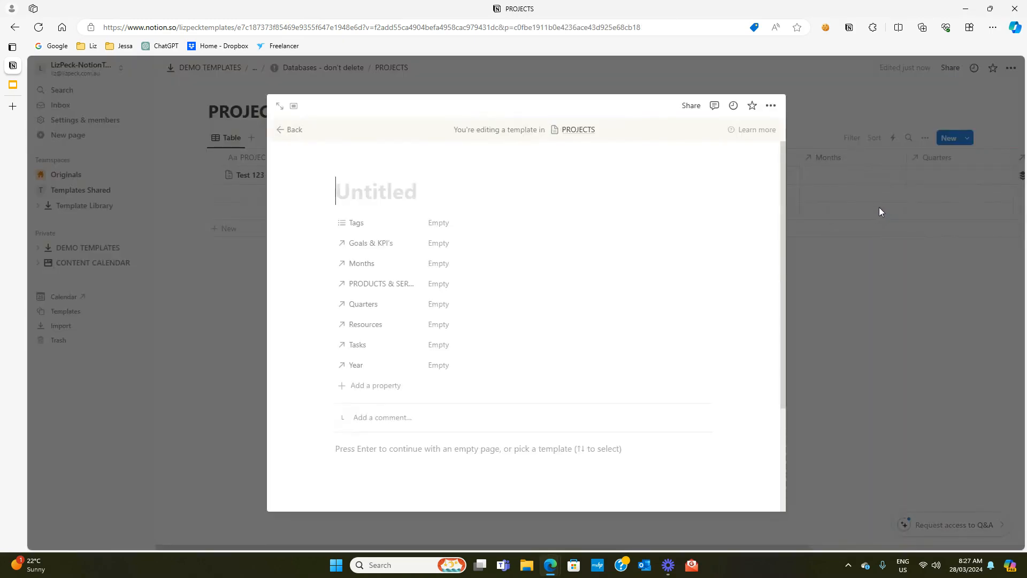
{"action": "type", "text": "proj"}
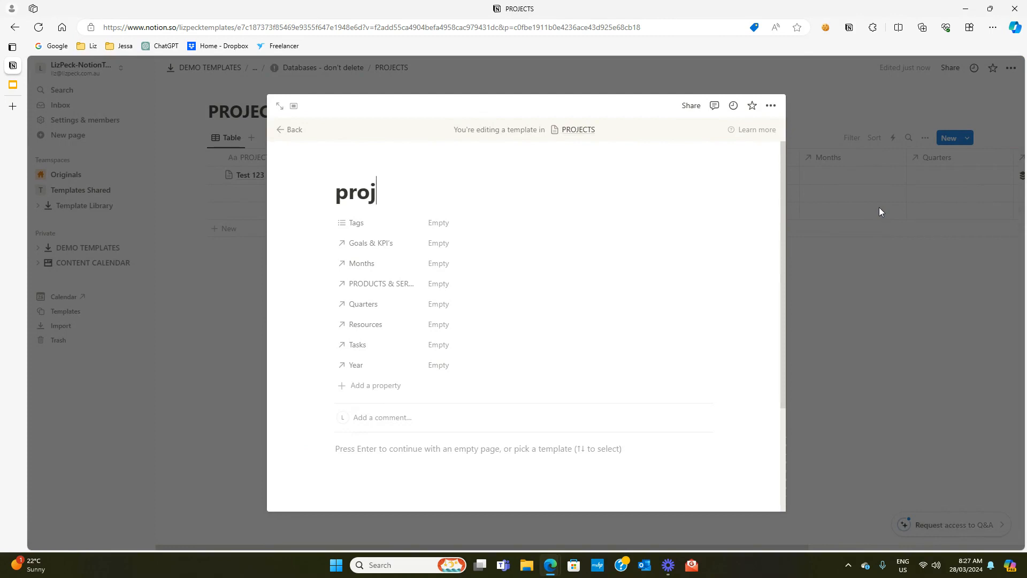
{"action": "type", "text": "ect"}
Step: Insert a linked view of the demo Resources database in the project template's body, using its RESOURCES view
{"action": "key", "text": "Return"}
{"action": "type", "text": "/c"}
{"action": "scroll", "coordinate": [389, 434], "scroll_direction": "down", "scroll_amount": 5}
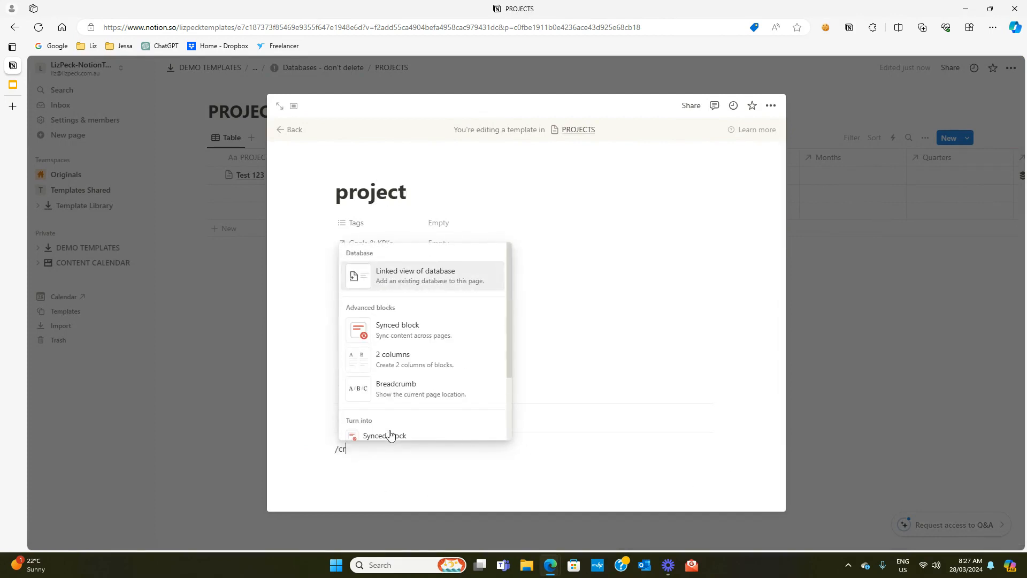
{"action": "left_click", "coordinate": [417, 278]}
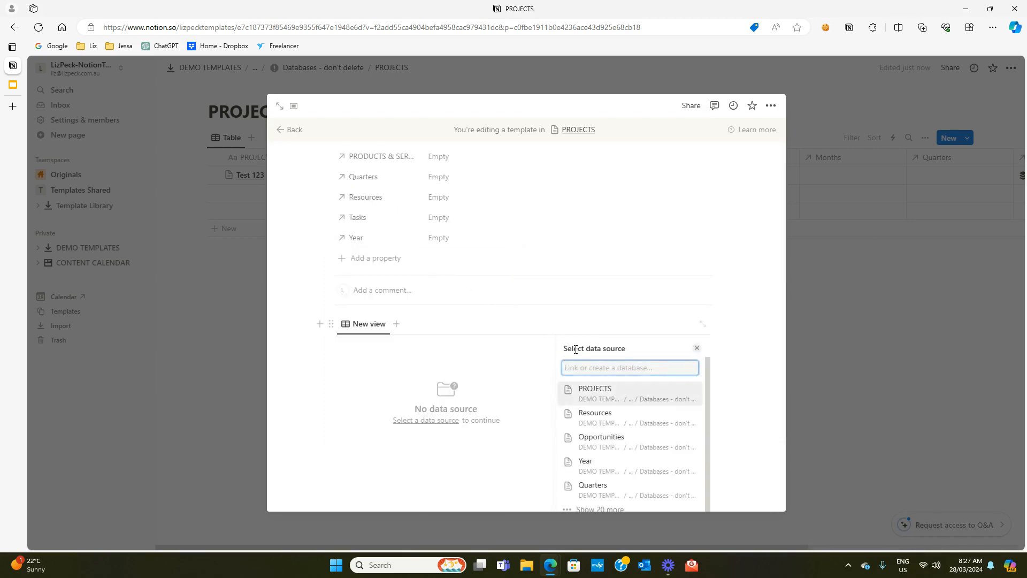
{"action": "left_click", "coordinate": [622, 416]}
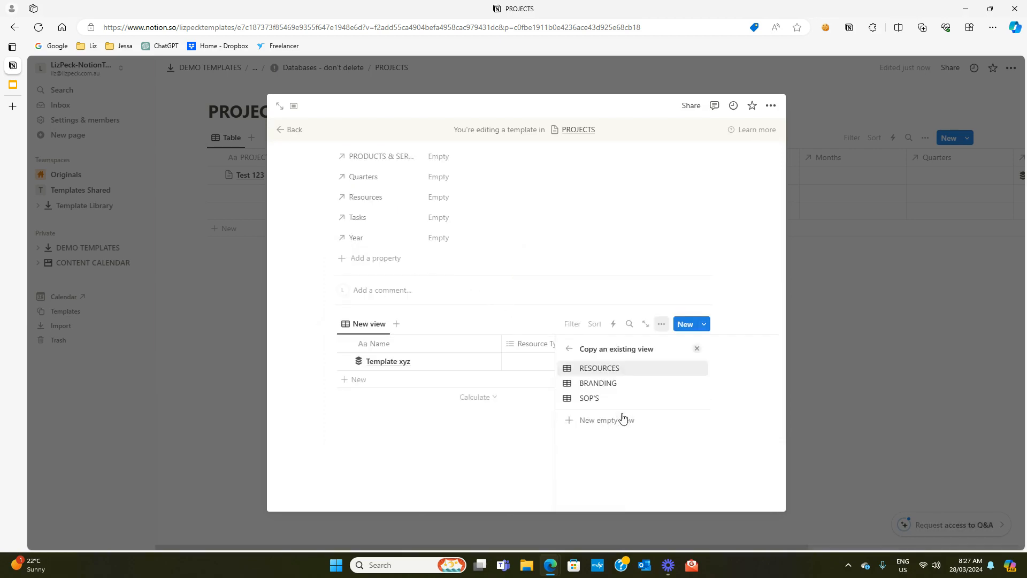
{"action": "left_click", "coordinate": [697, 349]}
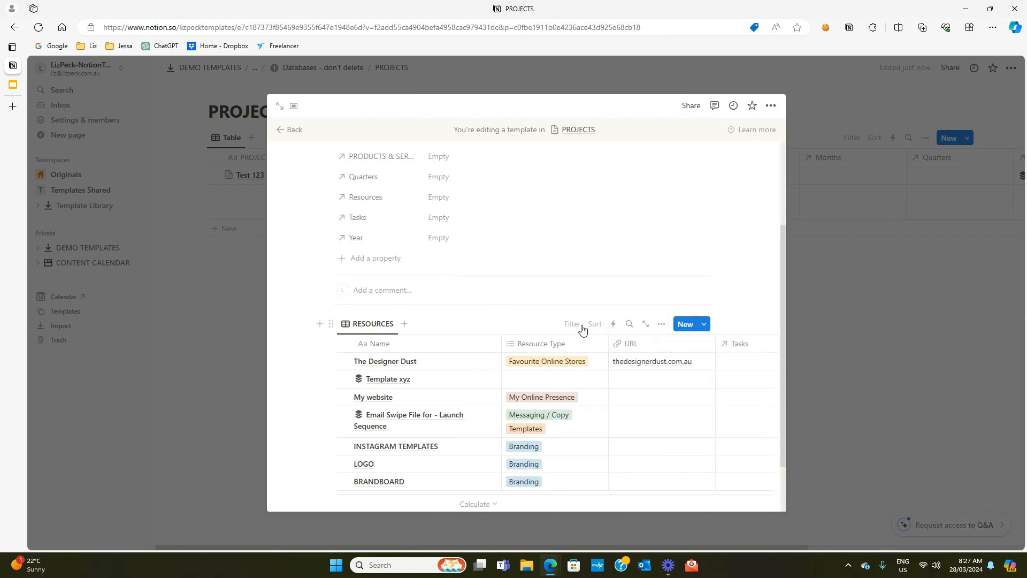
Step: Filter the linked RESOURCES view in the template so that PROJECTS contains the "project" template, and close the template
{"action": "left_click", "coordinate": [574, 323]}
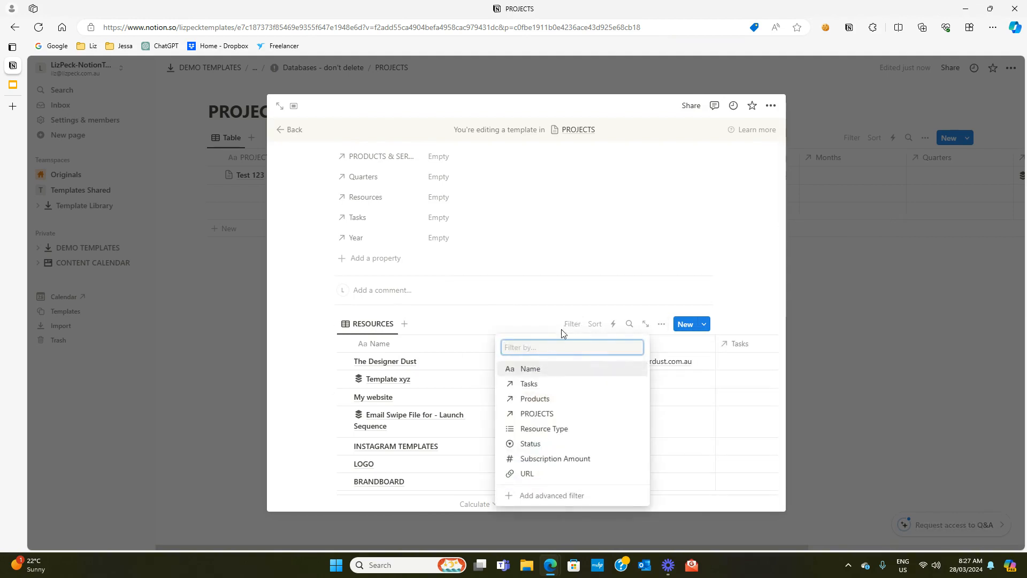
{"action": "left_click", "coordinate": [544, 415]}
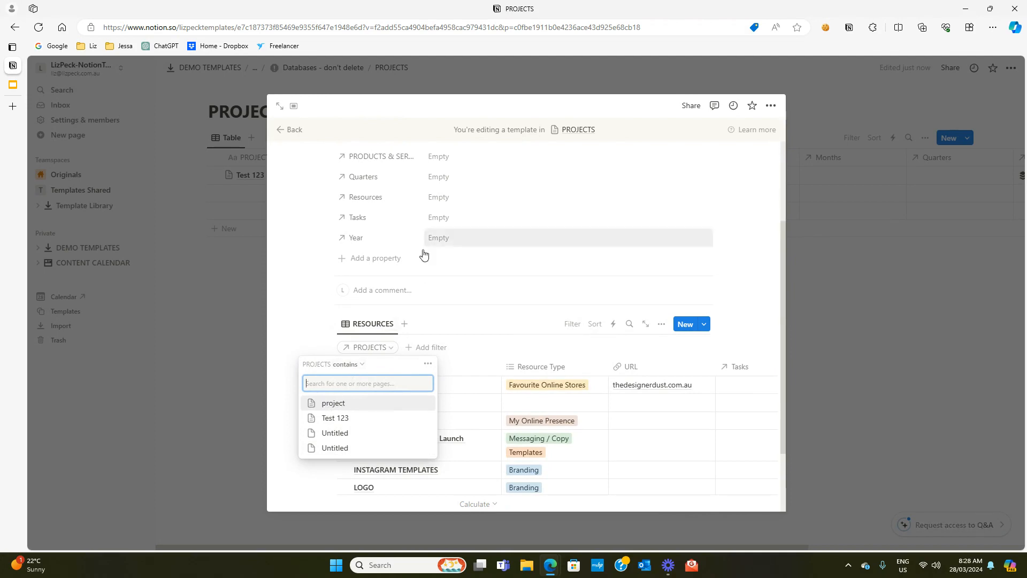
{"action": "left_click", "coordinate": [346, 404]}
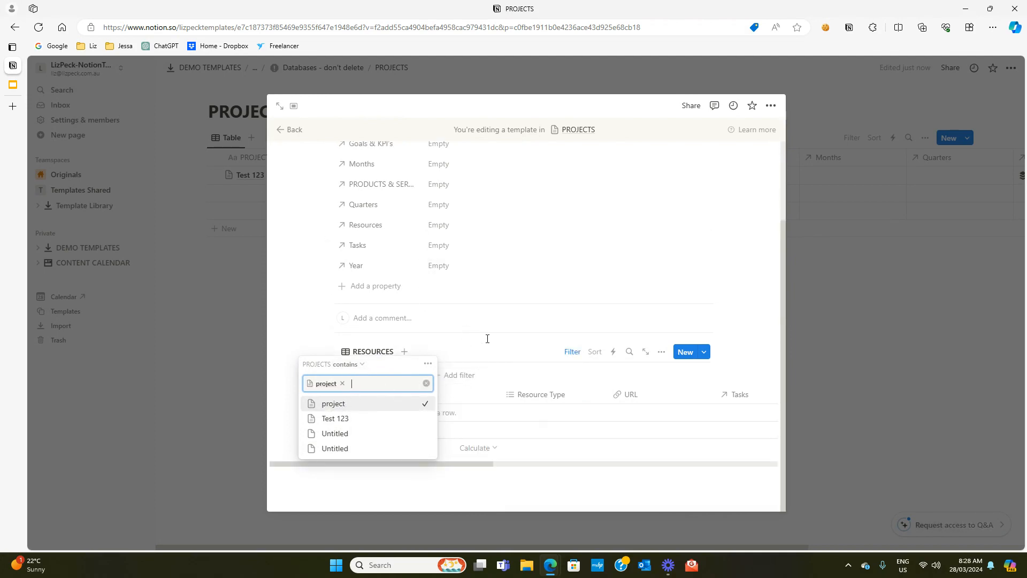
{"action": "left_click", "coordinate": [502, 372]}
{"action": "scroll", "coordinate": [500, 385], "scroll_direction": "up", "scroll_amount": 3}
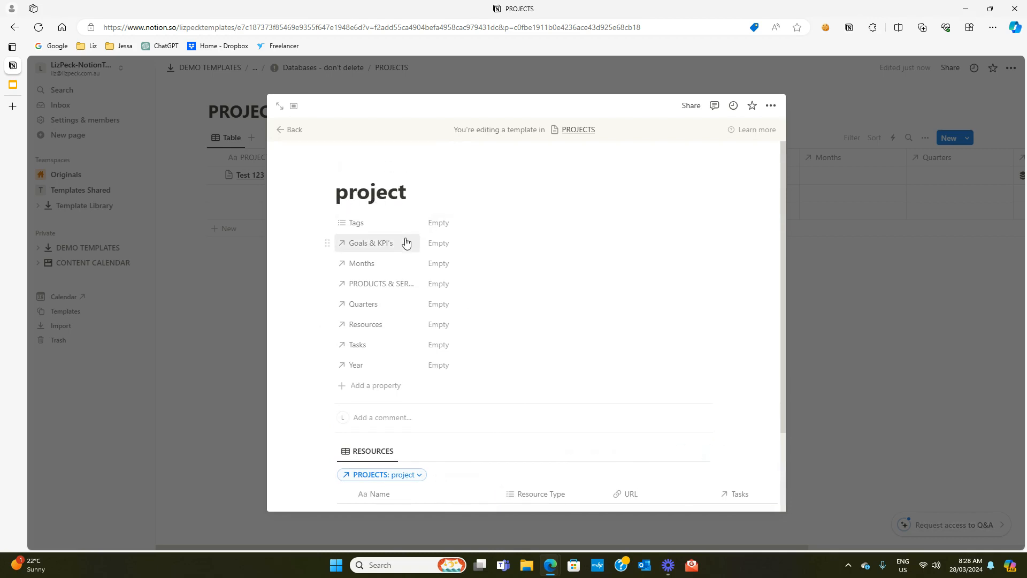
{"action": "scroll", "coordinate": [404, 241], "scroll_direction": "down", "scroll_amount": 2}
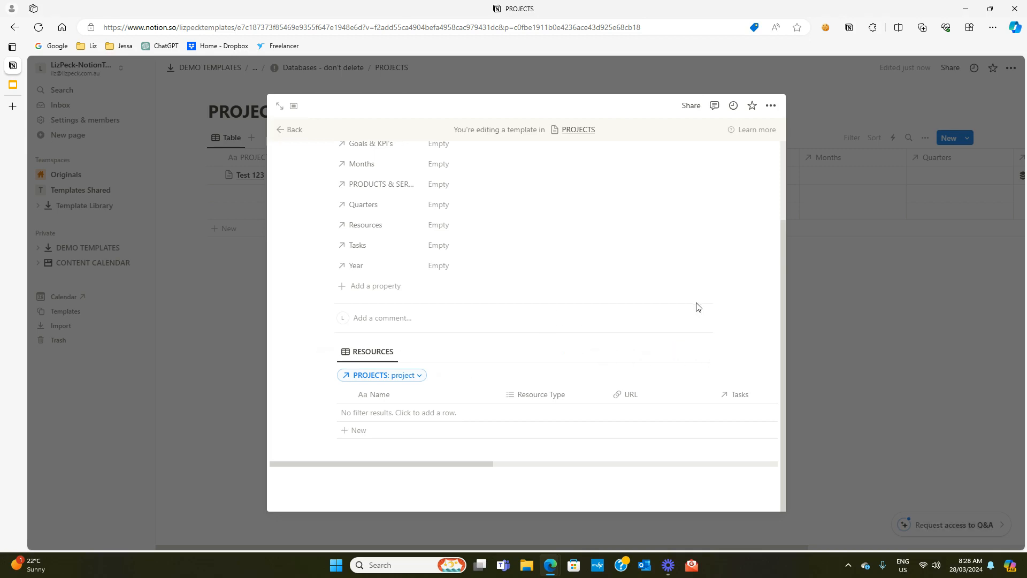
{"action": "scroll", "coordinate": [696, 305], "scroll_direction": "up", "scroll_amount": 2}
{"action": "scroll", "coordinate": [701, 303], "scroll_direction": "down", "scroll_amount": 2}
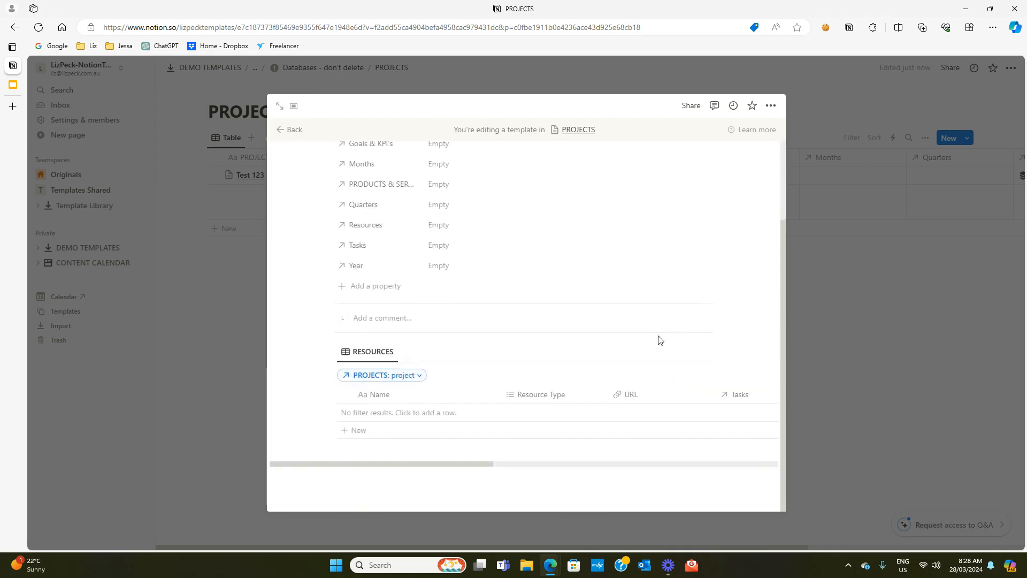
{"action": "left_click", "coordinate": [896, 268]}
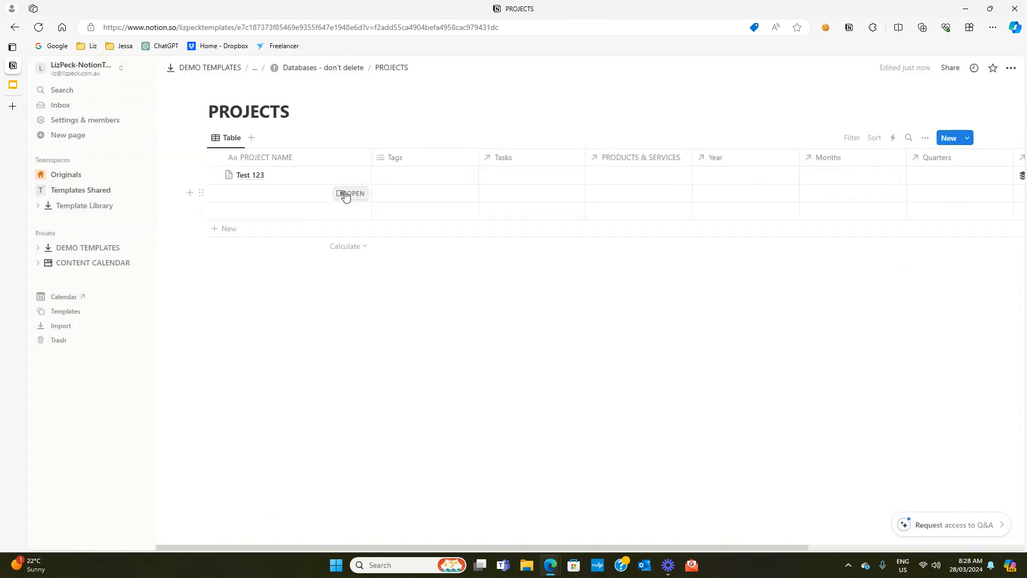
Step: Make the "project" template the default for all views in PROJECTS
{"action": "left_click", "coordinate": [966, 138]}
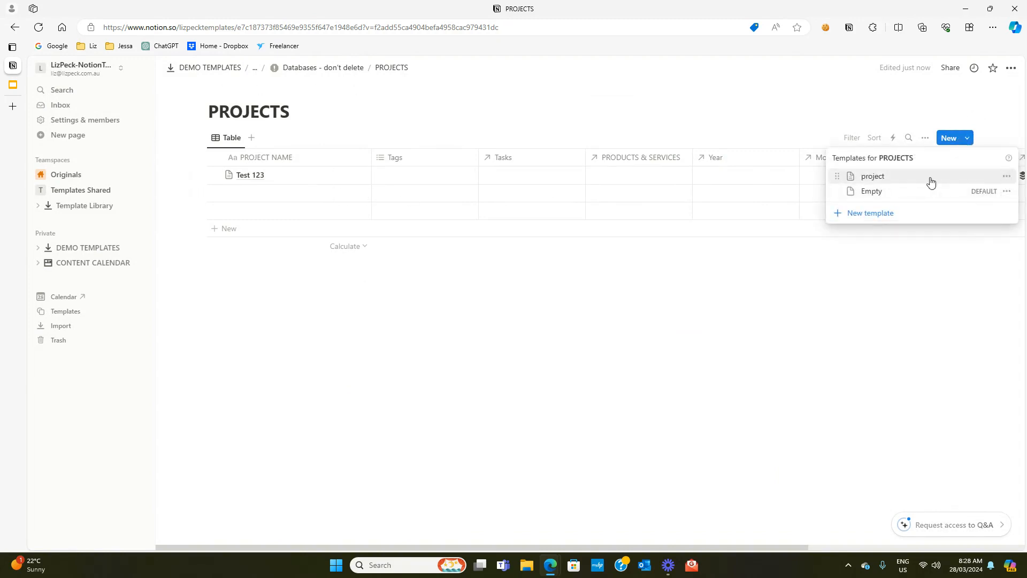
{"action": "left_click", "coordinate": [1006, 177]}
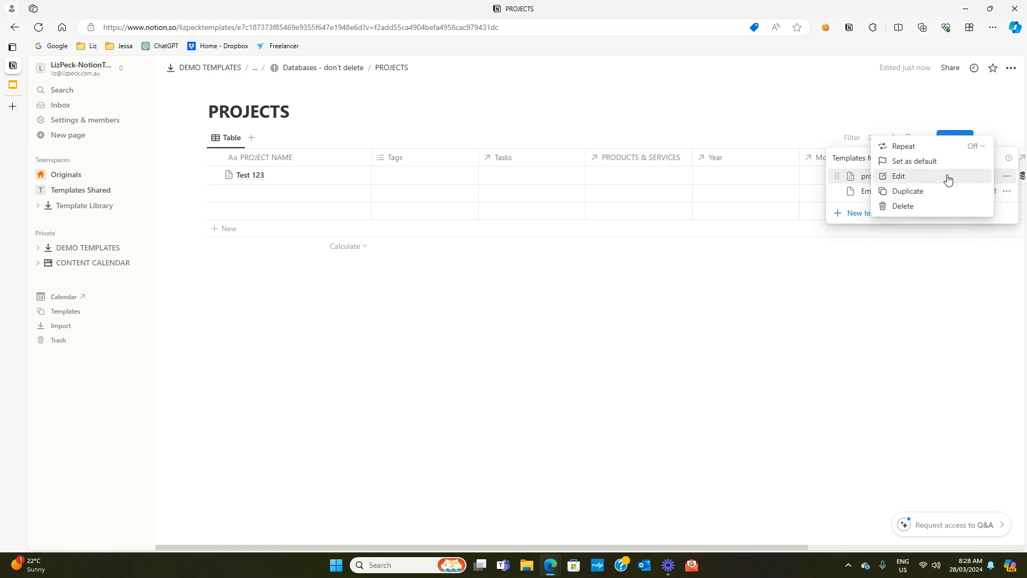
{"action": "left_click", "coordinate": [919, 161]}
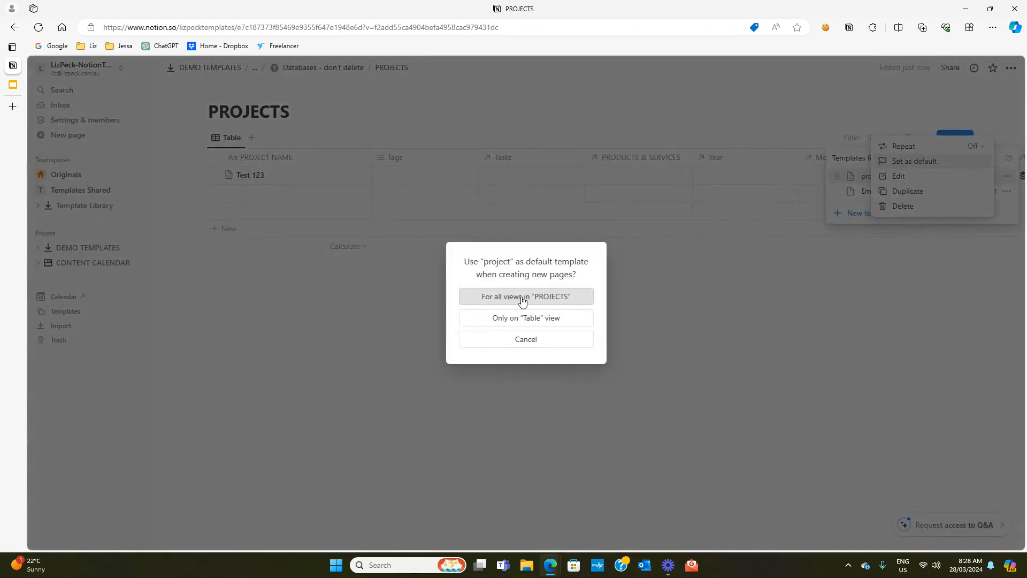
{"action": "left_click", "coordinate": [522, 302]}
{"action": "left_click", "coordinate": [724, 324]}
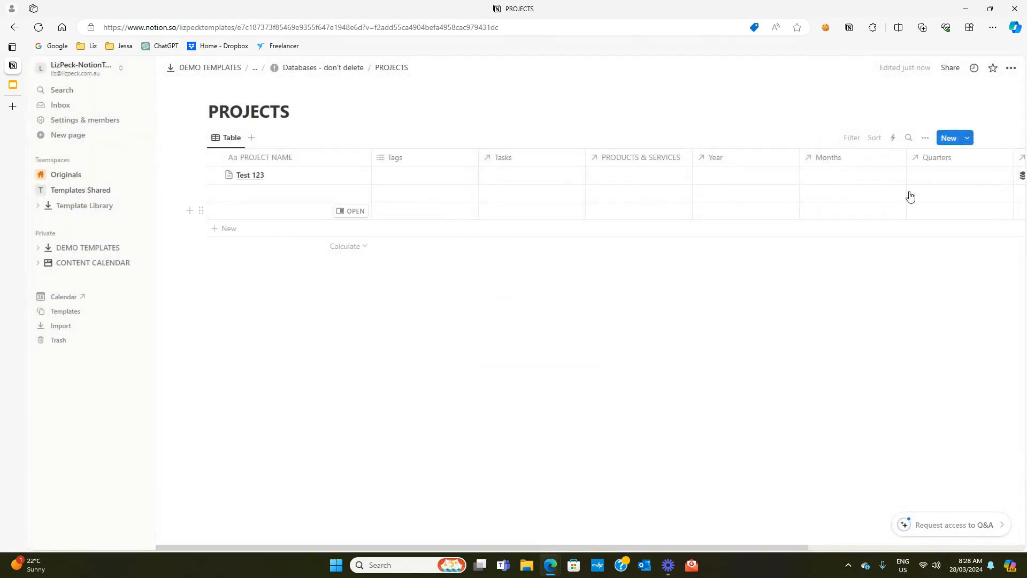
Step: Create a new page in the PROJECTS database from the default template and title it "Project 15467"
{"action": "left_click", "coordinate": [948, 139]}
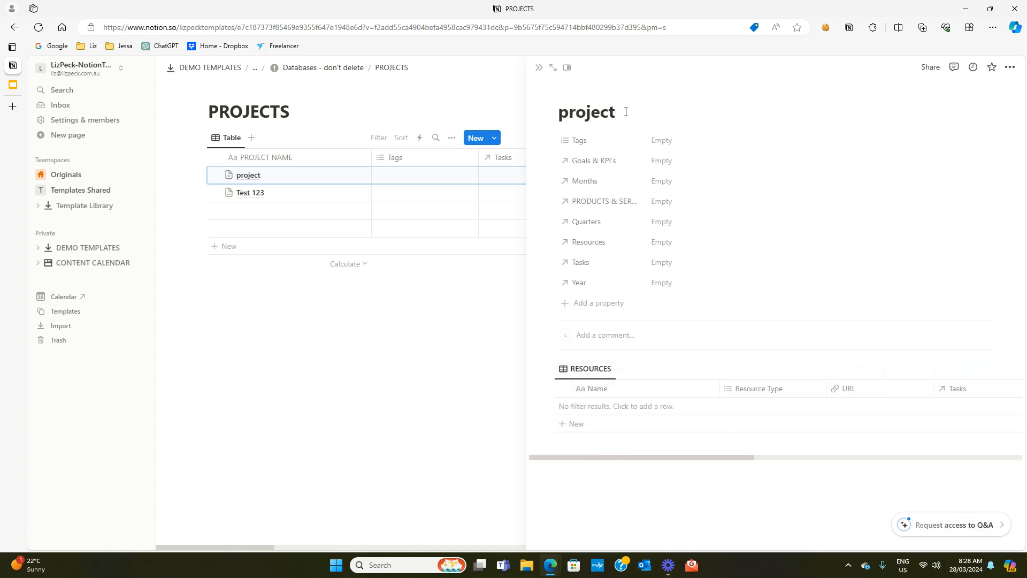
{"action": "left_click_drag", "start_coordinate": [627, 111], "coordinate": [551, 114]}
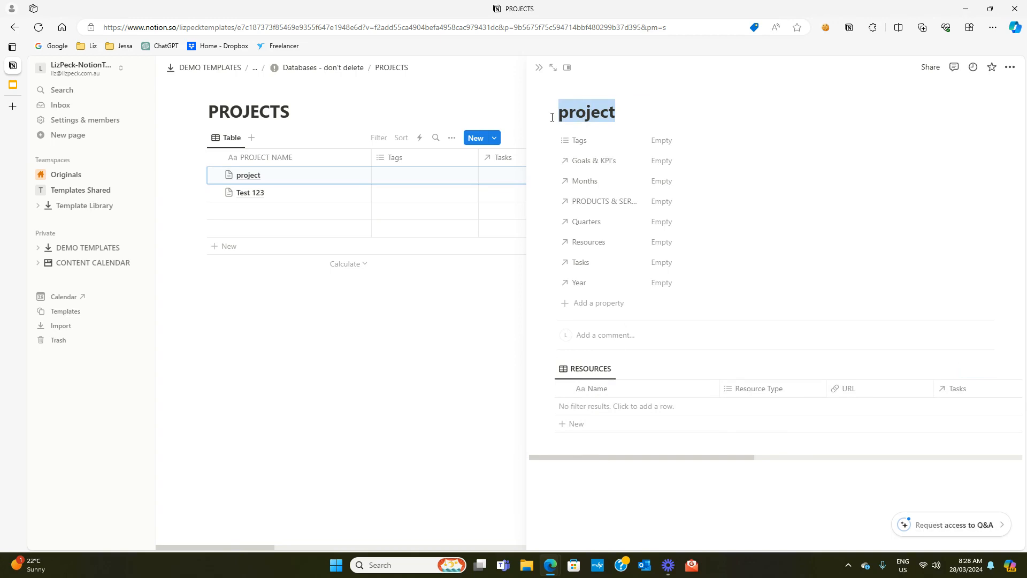
{"action": "type", "text": "Proje"}
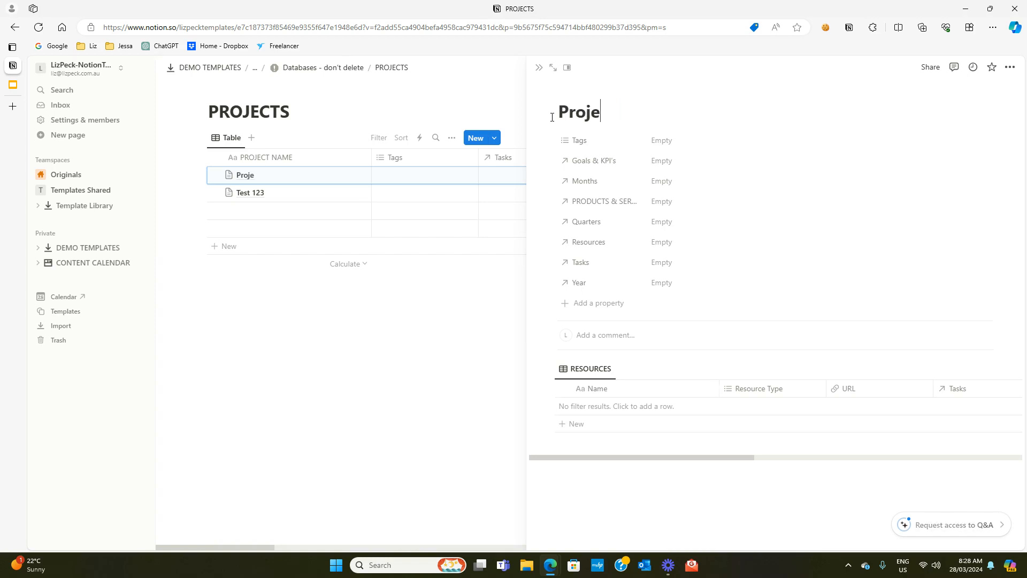
{"action": "type", "text": "ct 15467"}
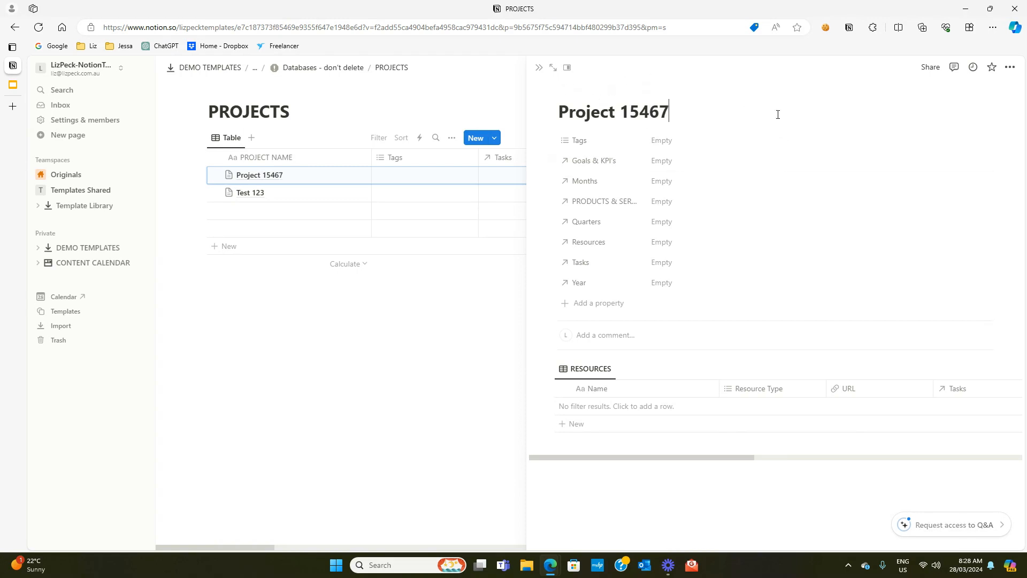
{"action": "left_click", "coordinate": [777, 90]}
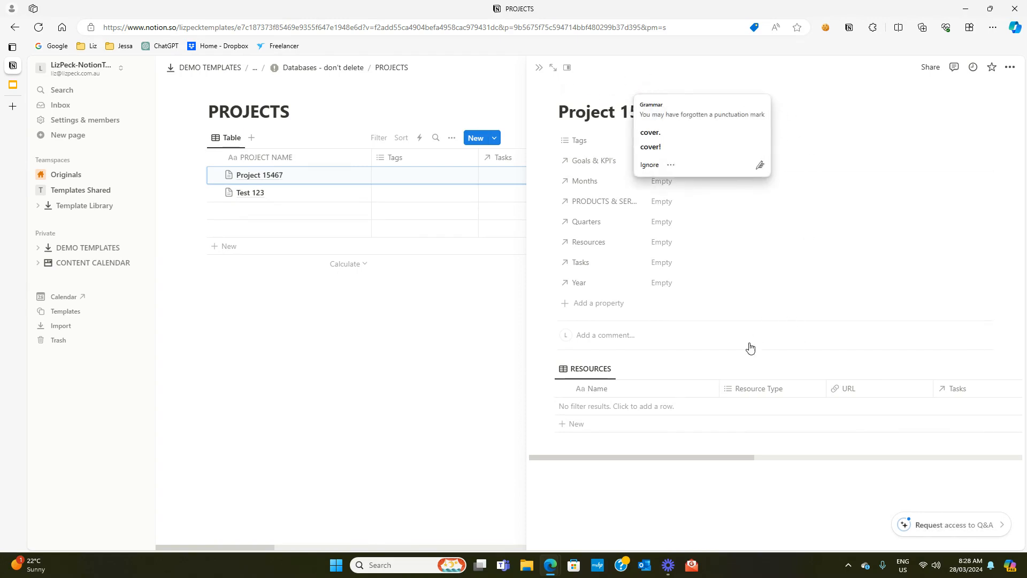
{"action": "left_click", "coordinate": [684, 496]}
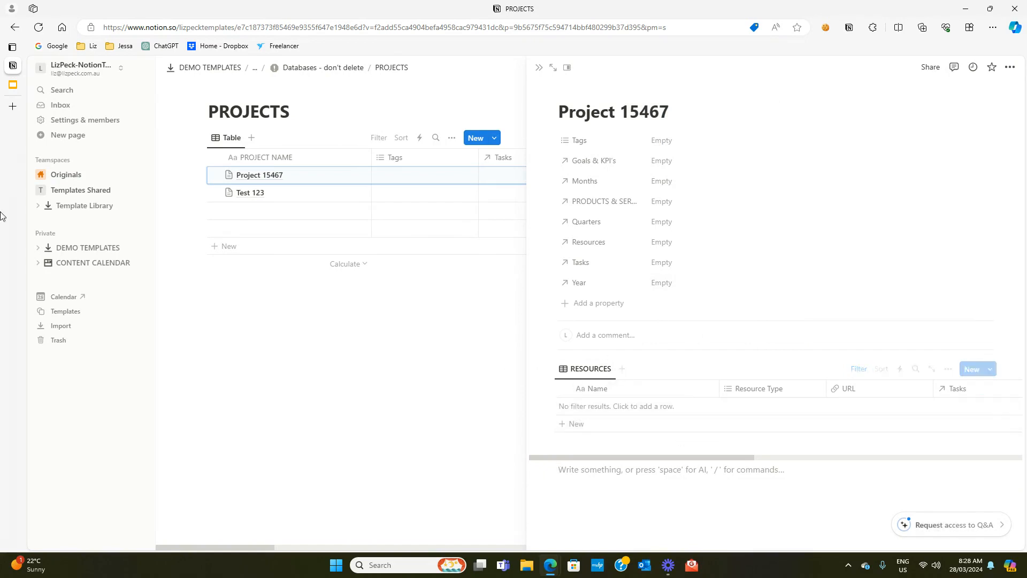
Step: Add a resource named "Test project 15467" to the linked RESOURCES view on the Project 15467 page
{"action": "left_click", "coordinate": [612, 406]}
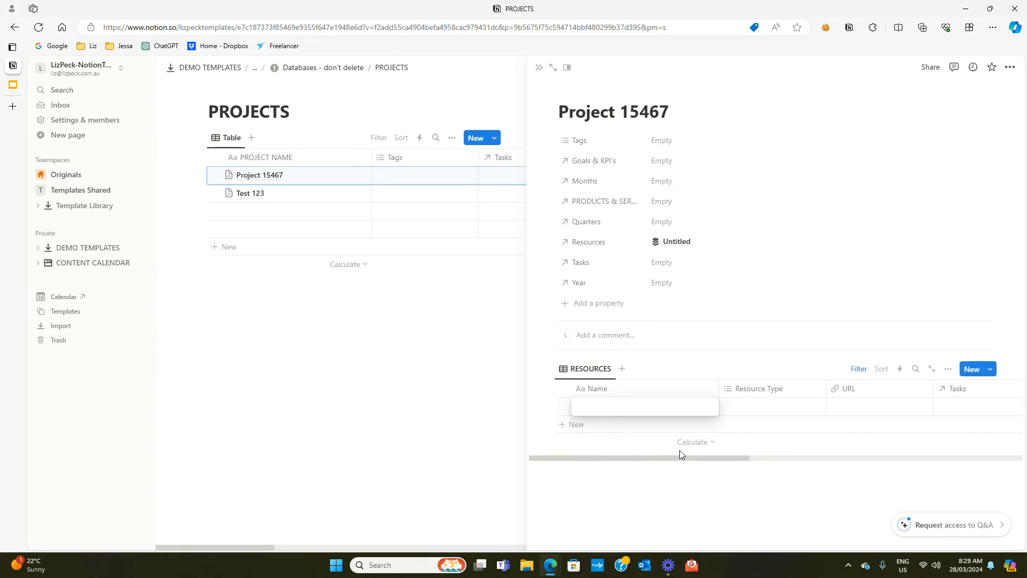
{"action": "type", "text": "Test project"}
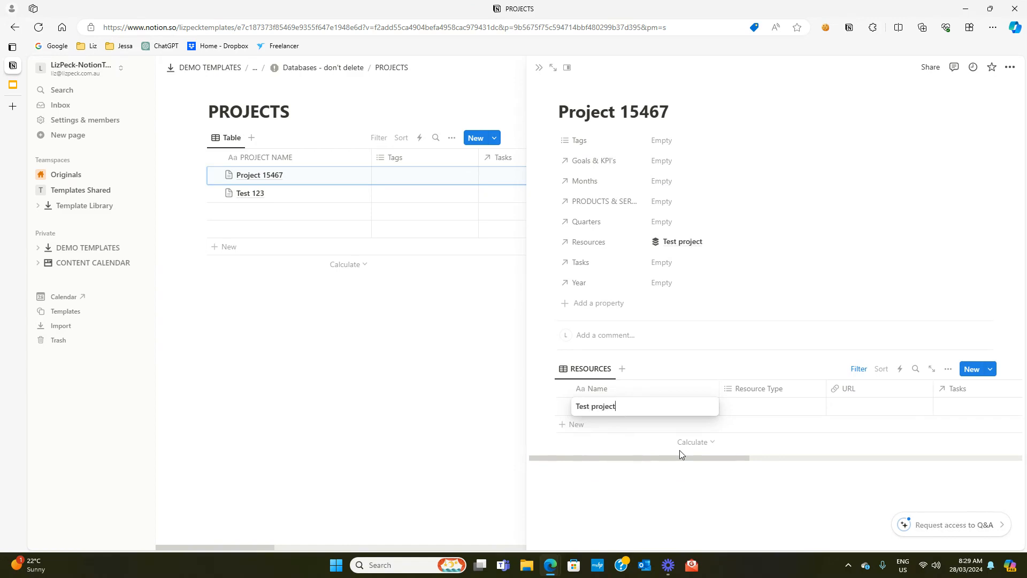
{"action": "type", "text": " 15467"}
{"action": "key", "text": "Tab"}
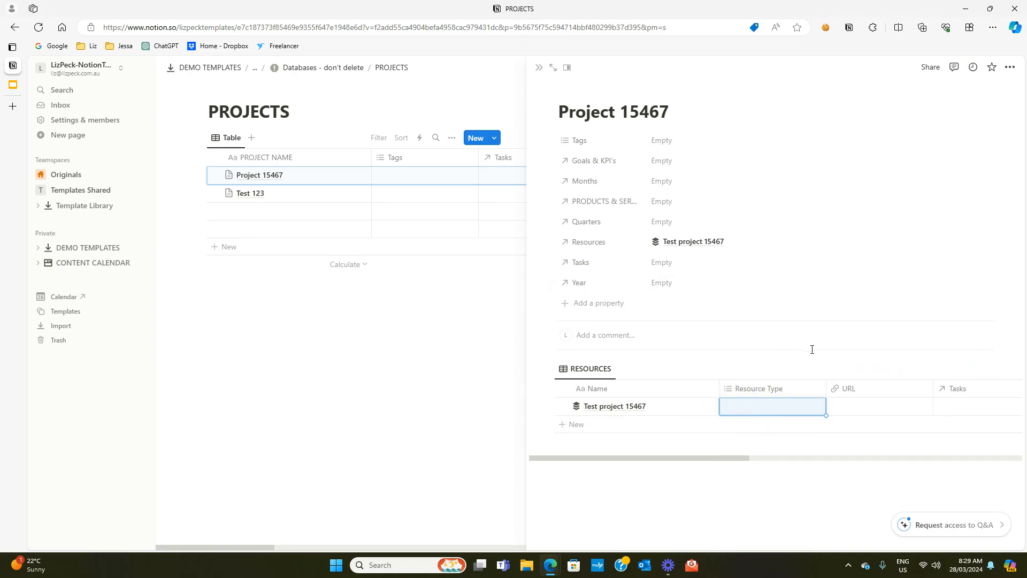
Step: Set the Test project 15467 resource's Resource Type to Messaging / Copy and close the project page
{"action": "left_click", "coordinate": [787, 409]}
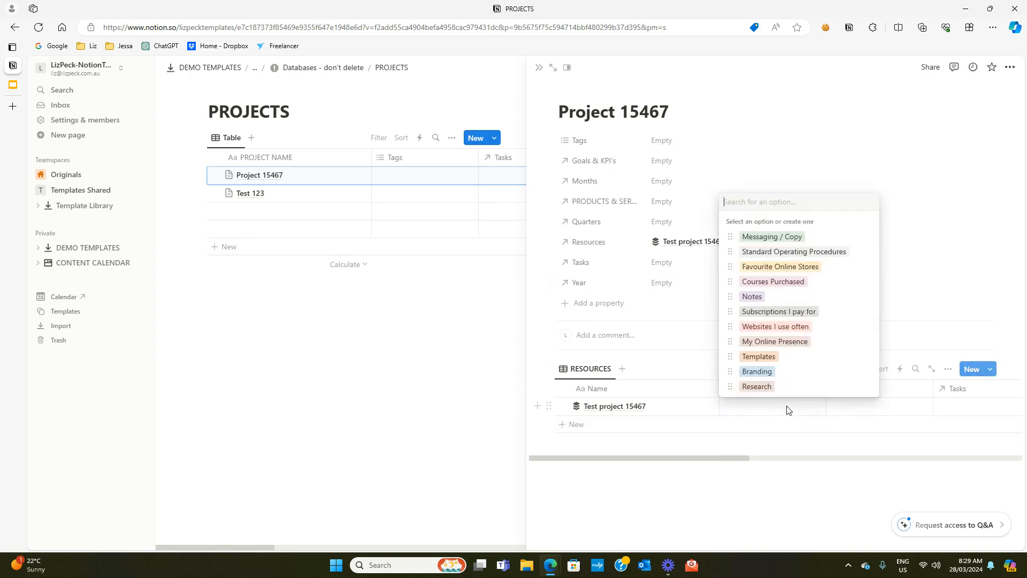
{"action": "left_click", "coordinate": [773, 244]}
{"action": "left_click", "coordinate": [854, 412]}
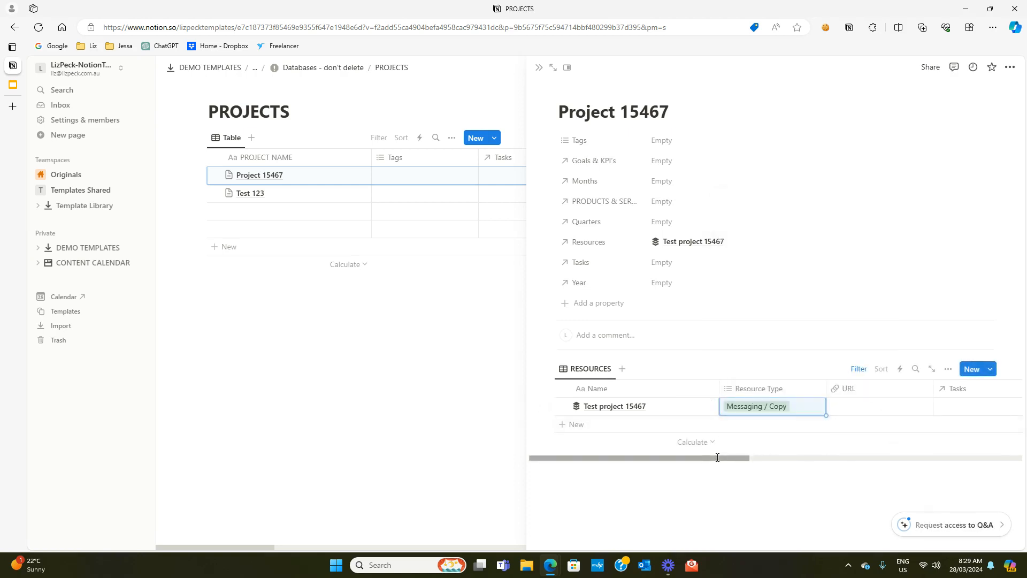
{"action": "left_click_drag", "start_coordinate": [717, 457], "coordinate": [768, 461]}
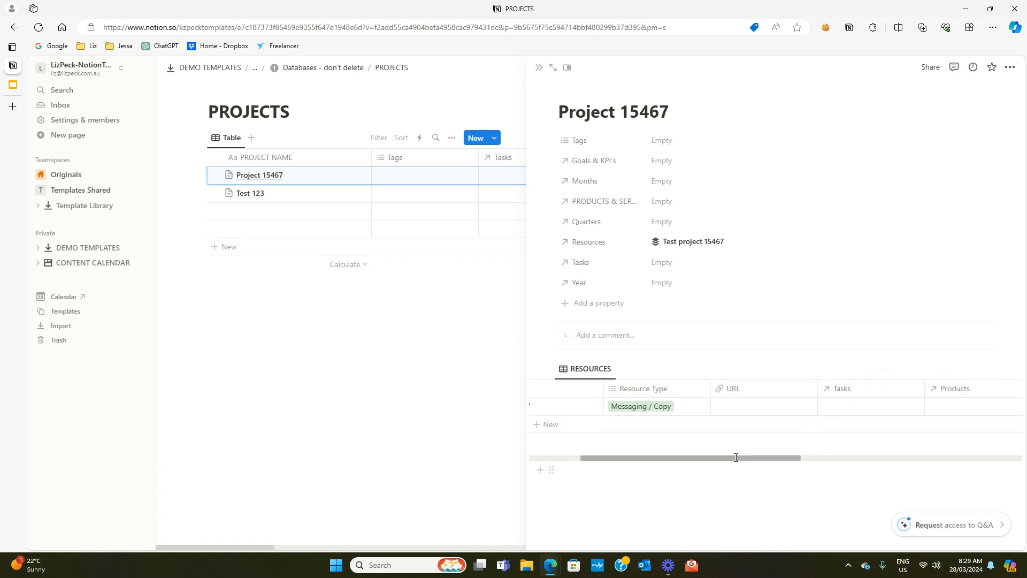
{"action": "left_click_drag", "start_coordinate": [736, 457], "coordinate": [631, 458]}
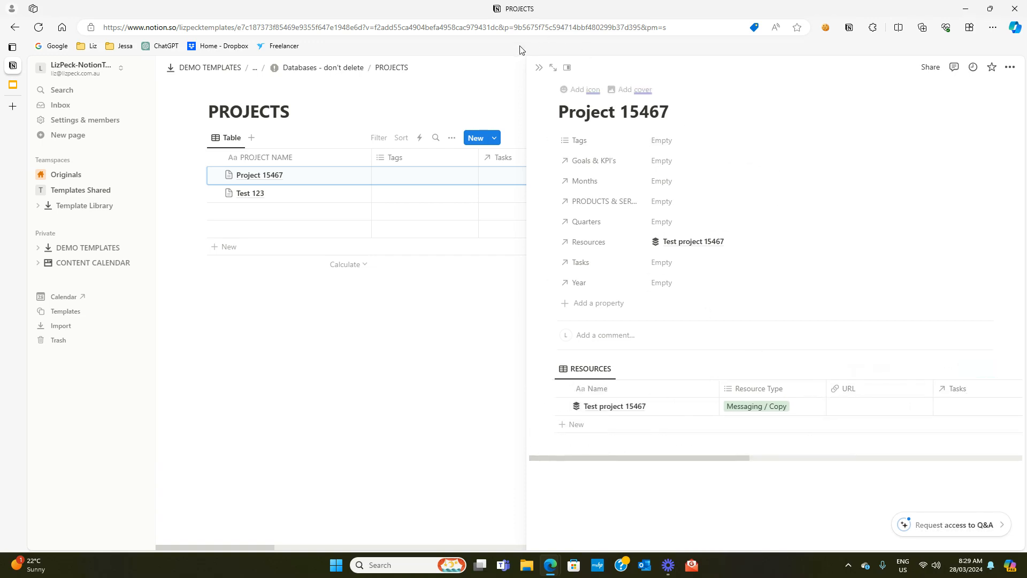
{"action": "left_click", "coordinate": [538, 71]}
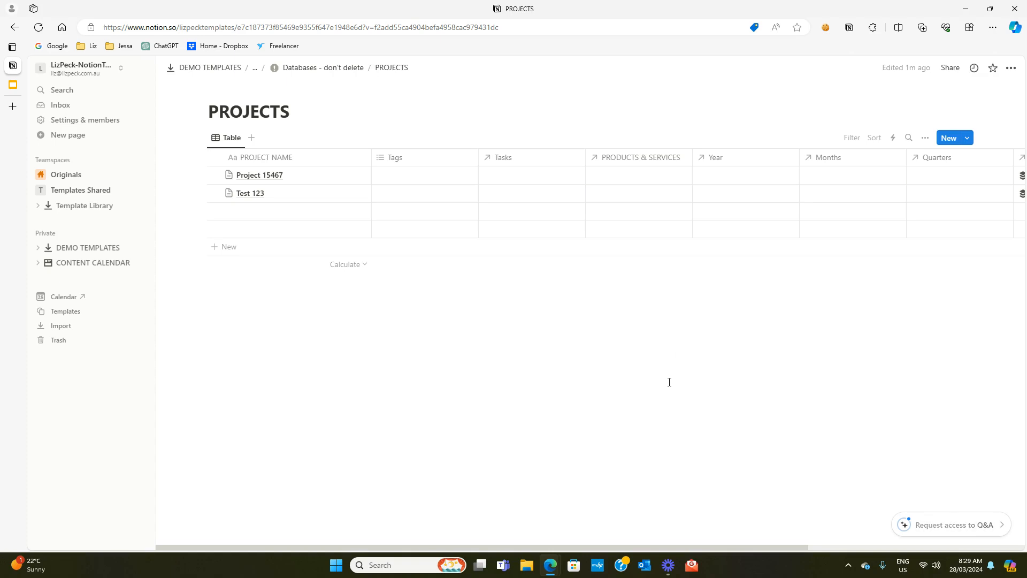
Step: Open the CEO Dashboard by way of the Coaching Business Dashboard and expand TODAY'S TO-DO LIST
{"action": "left_click", "coordinate": [254, 68]}
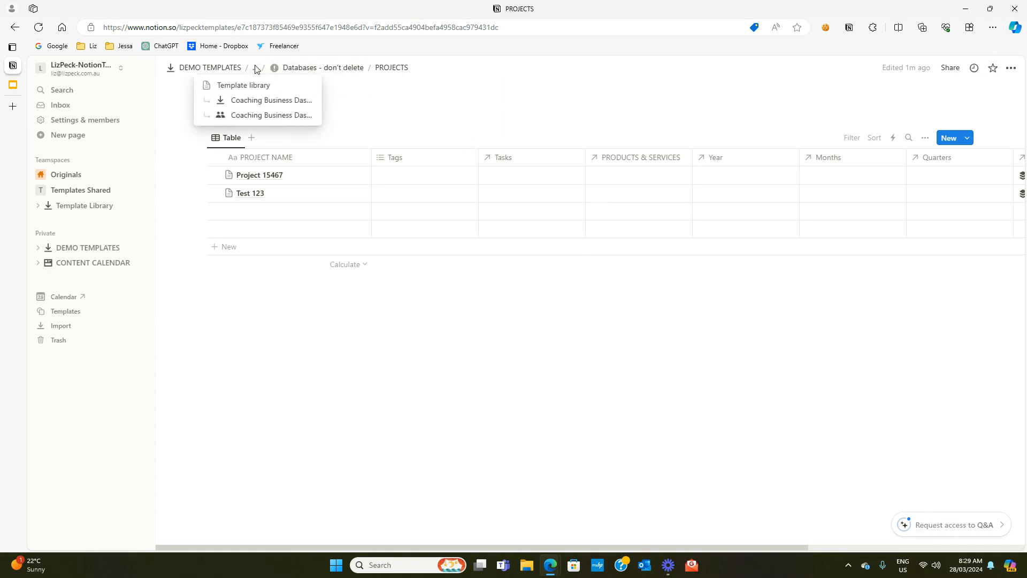
{"action": "left_click", "coordinate": [263, 115]}
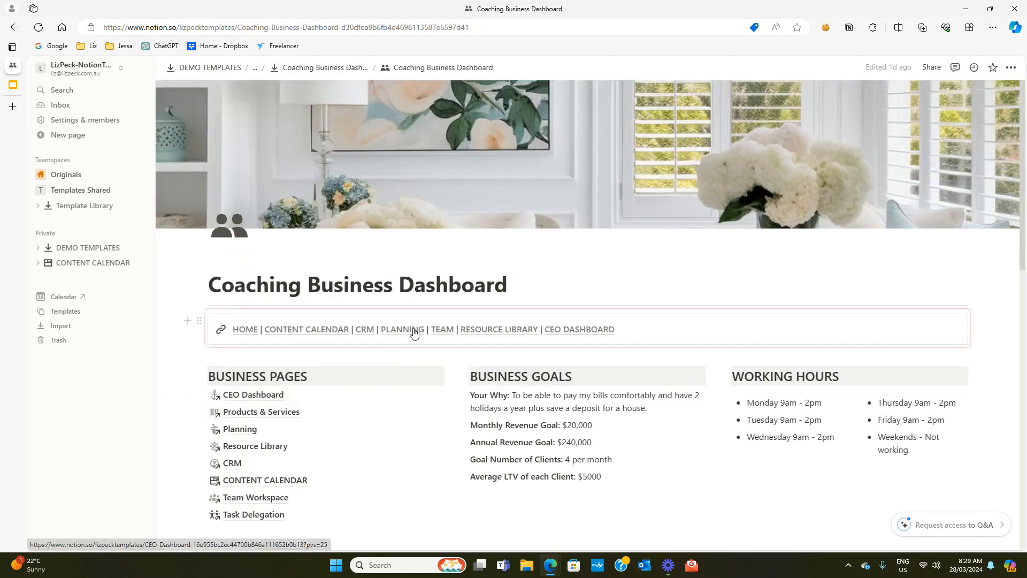
{"action": "left_click", "coordinate": [244, 396]}
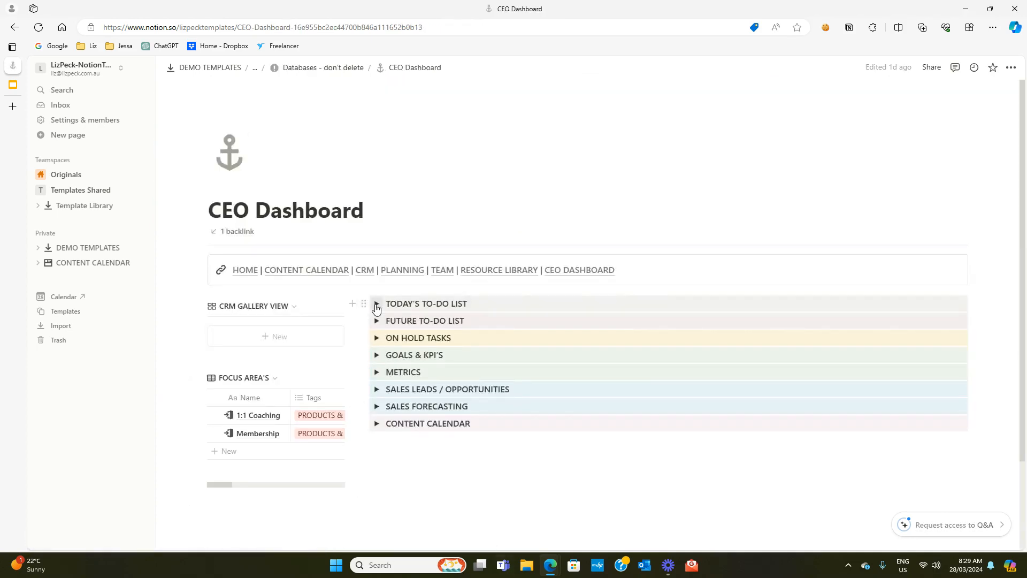
{"action": "left_click", "coordinate": [377, 303]}
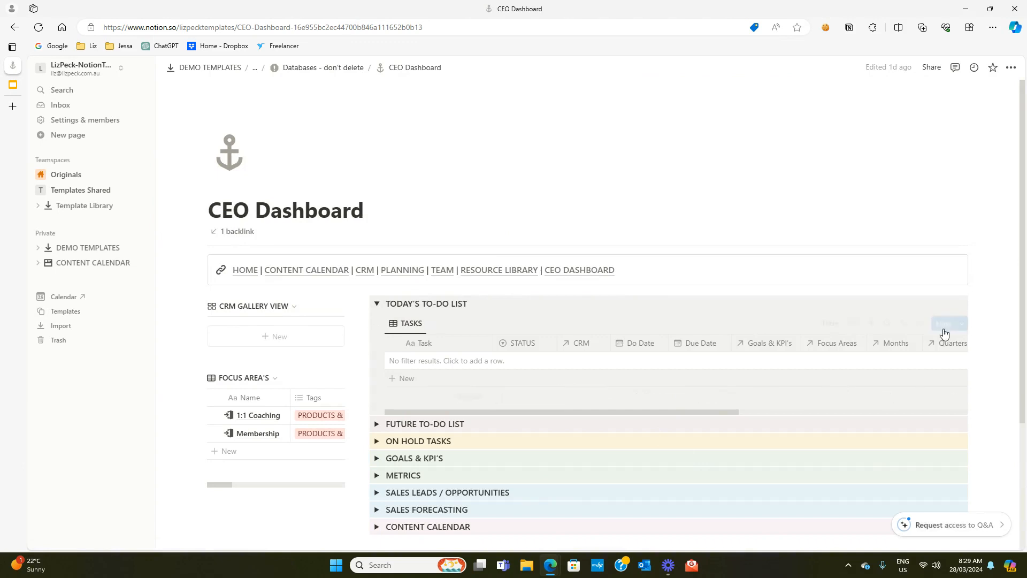
Step: Create a new task titled "Help with xyz" in the TASKS view of TODAY'S TO-DO LIST
{"action": "left_click", "coordinate": [941, 324]}
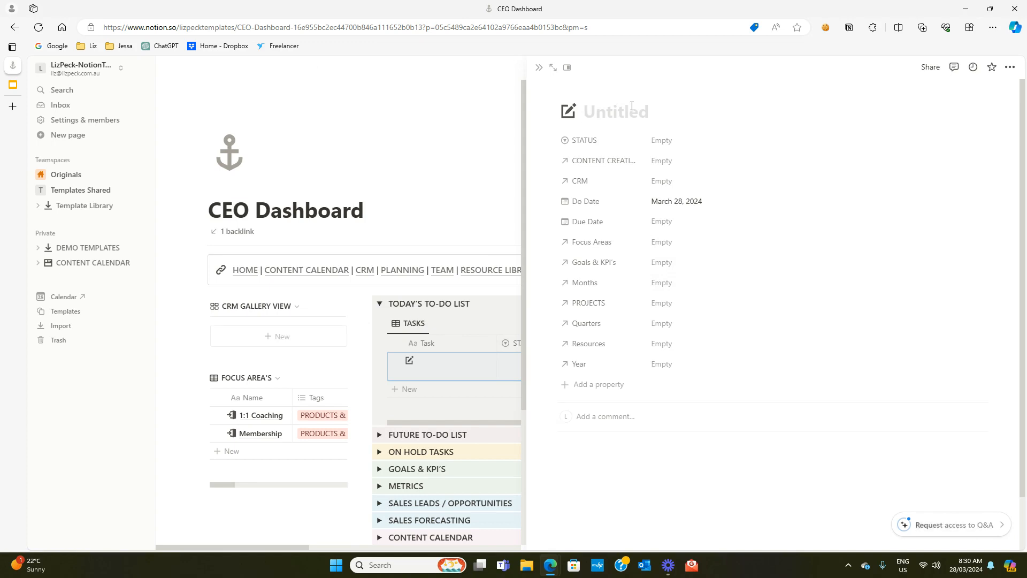
{"action": "type", "text": "Help wt"}
{"action": "key", "text": "BackSpace"}
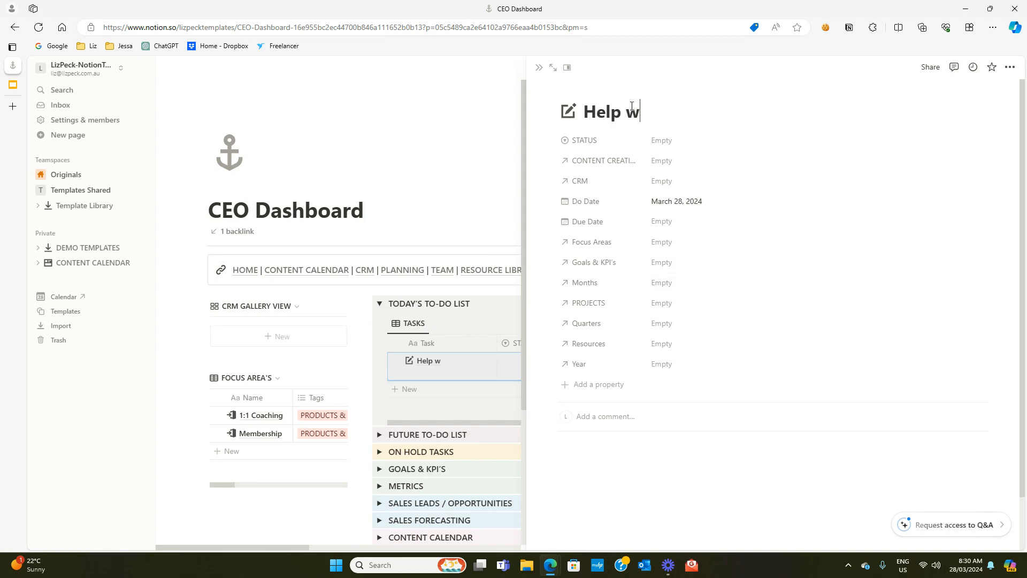
{"action": "type", "text": "ith xyz"}
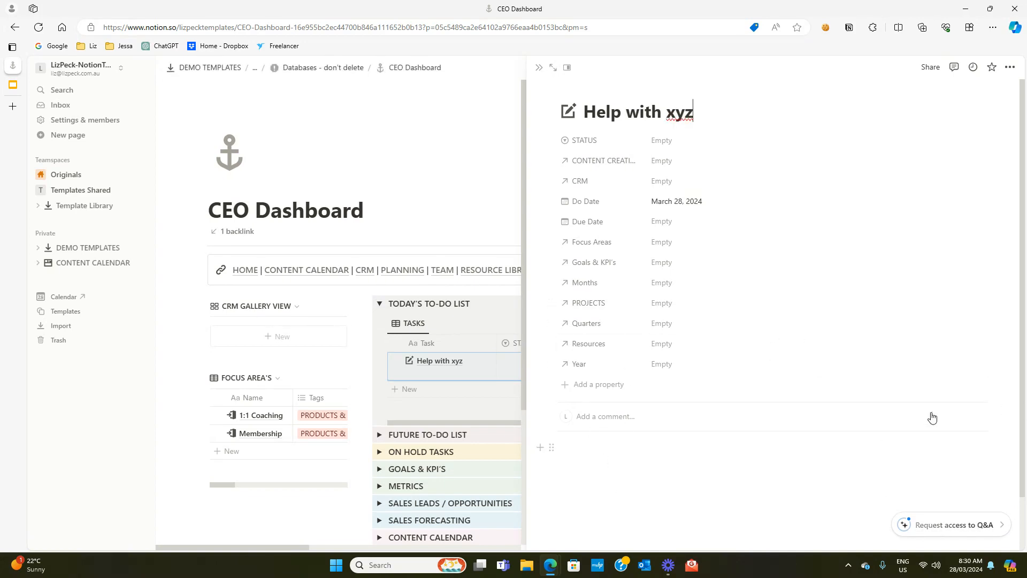
Step: Write "Hi, can you please assist with this xyz" in the body of the Help with xyz task page
{"action": "left_click", "coordinate": [591, 465]}
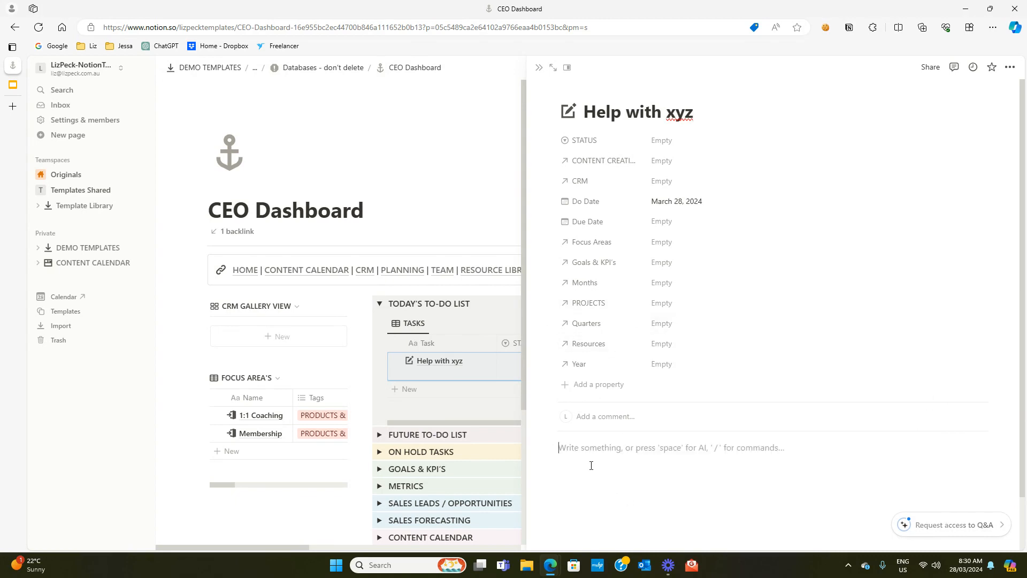
{"action": "type", "text": "Hi"}
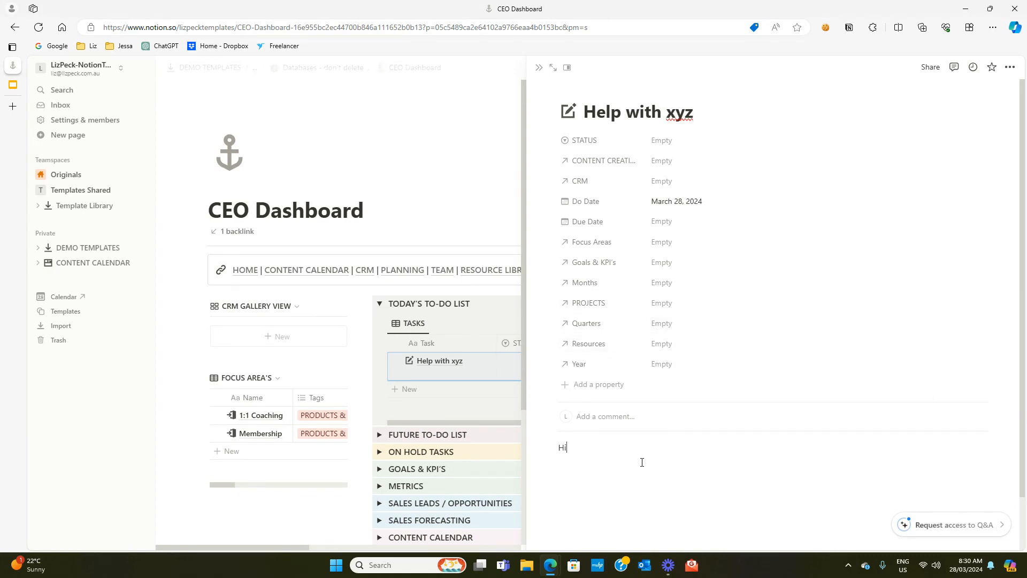
{"action": "type", "text": ", can you please ass"}
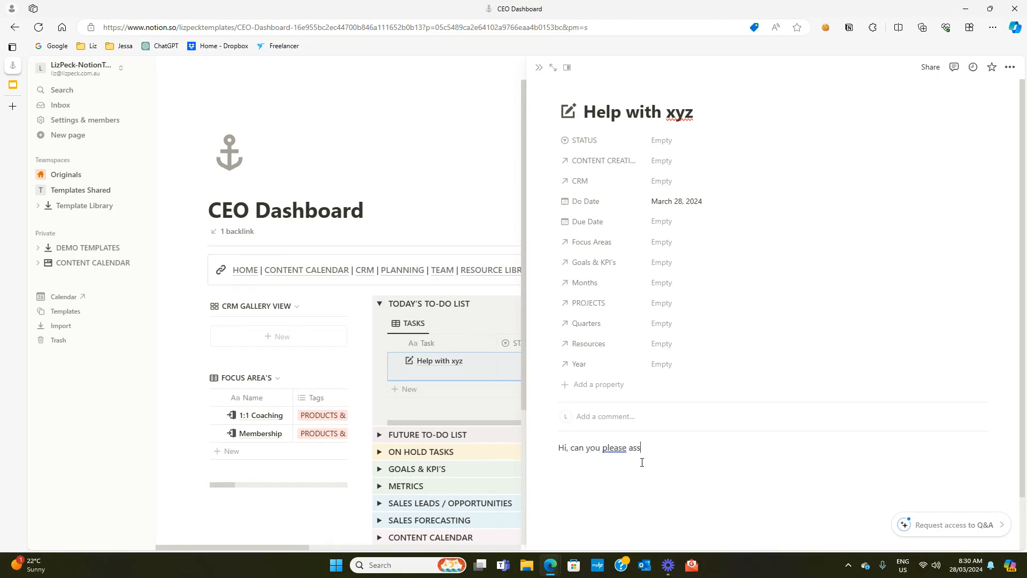
{"action": "type", "text": "ist with this xyz"}
{"action": "key", "text": "Return"}
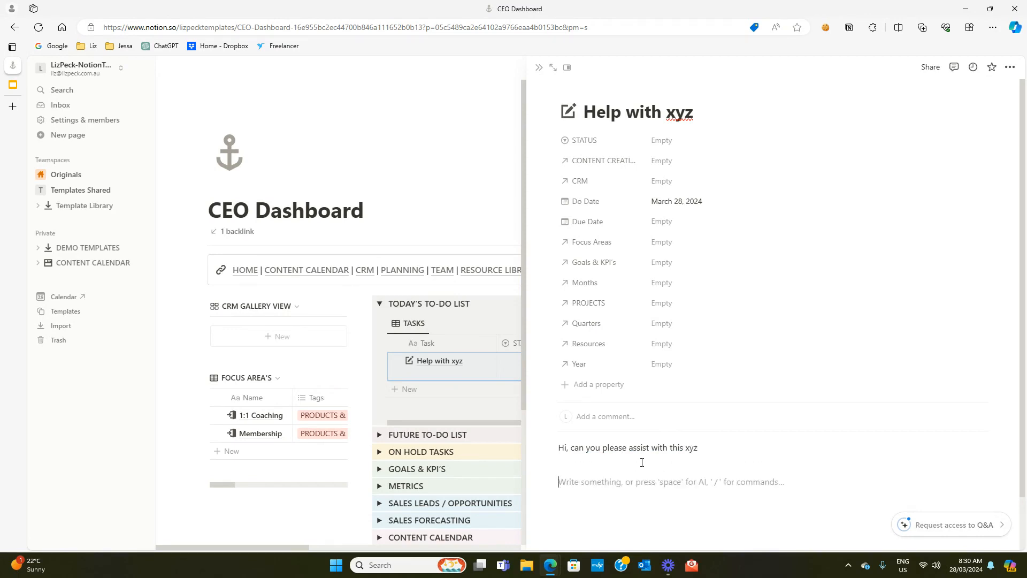
Step: Insert a linked view of the Resources database below the message, copying the existing BRANDING view
{"action": "type", "text": "/cr"}
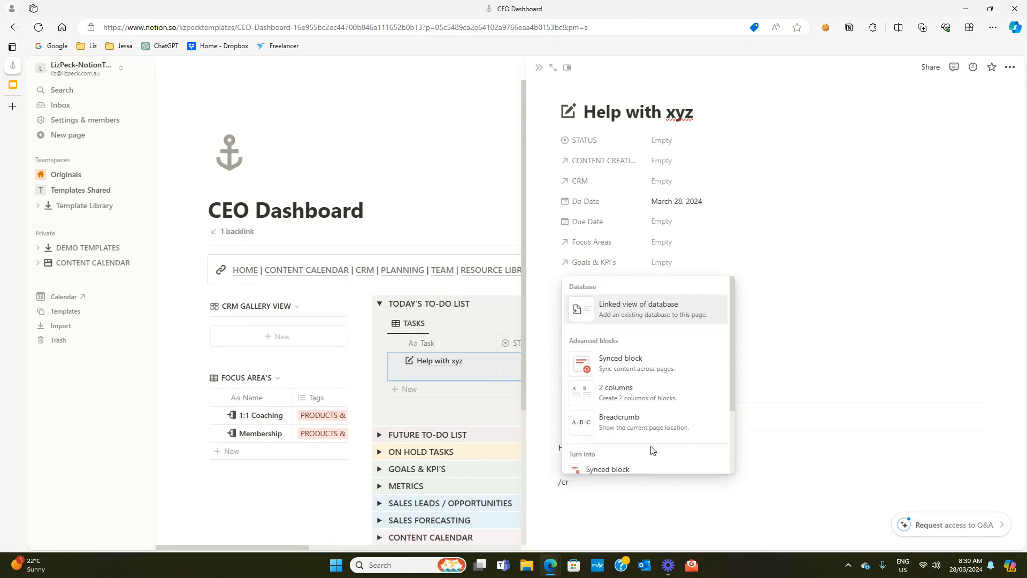
{"action": "left_click", "coordinate": [644, 304]}
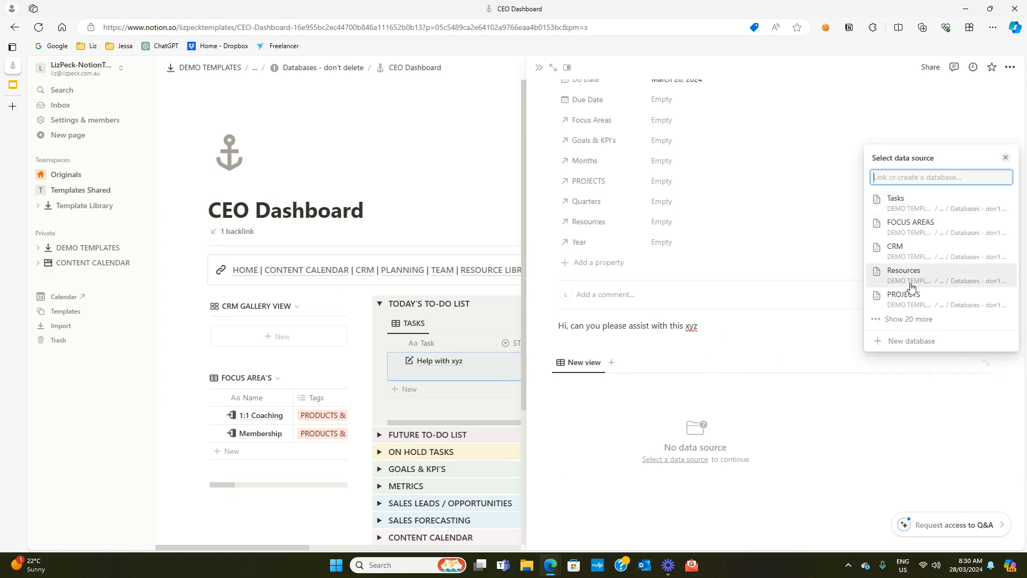
{"action": "left_click", "coordinate": [912, 287]}
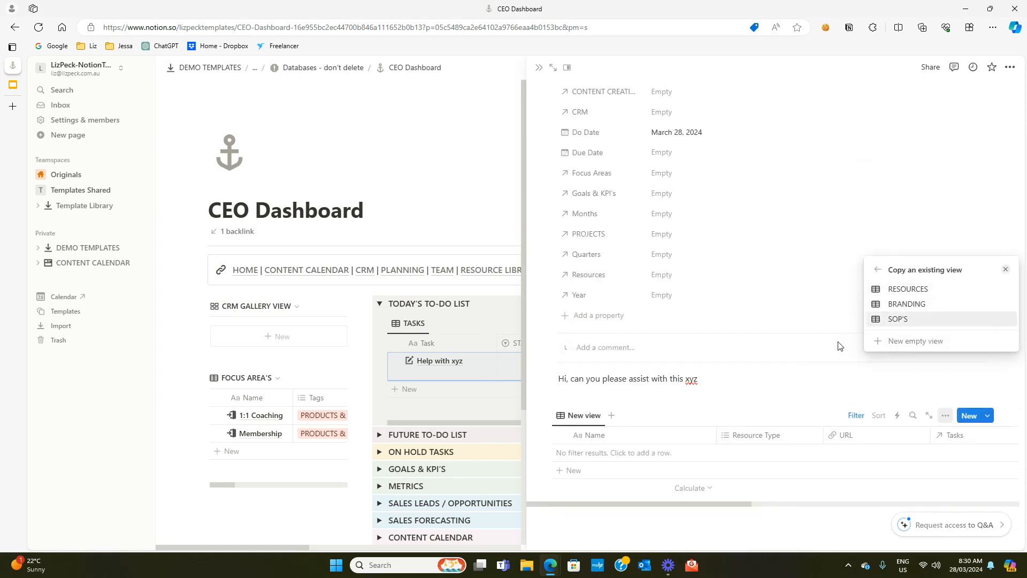
{"action": "left_click", "coordinate": [906, 304]}
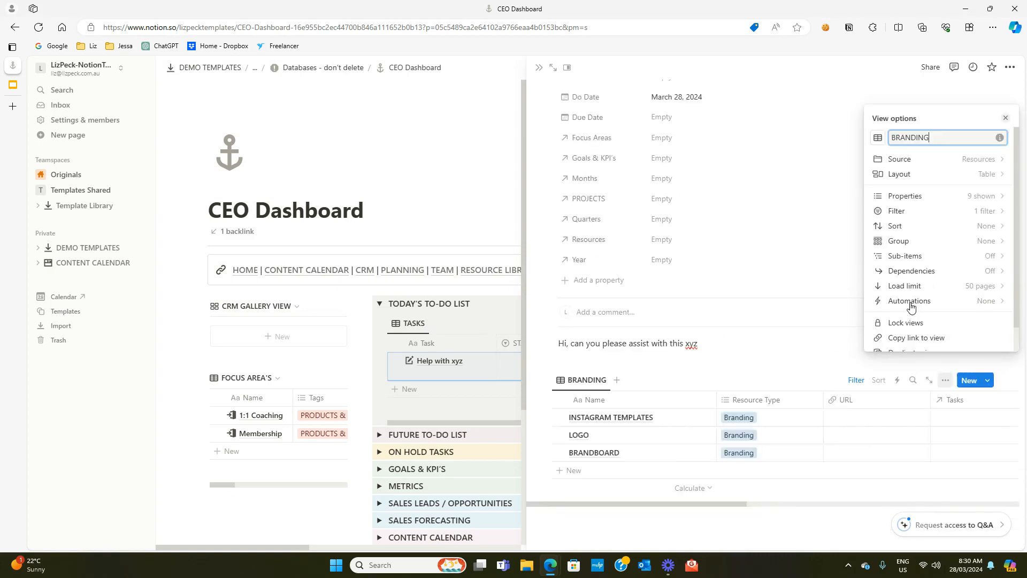
{"action": "left_click", "coordinate": [771, 364]}
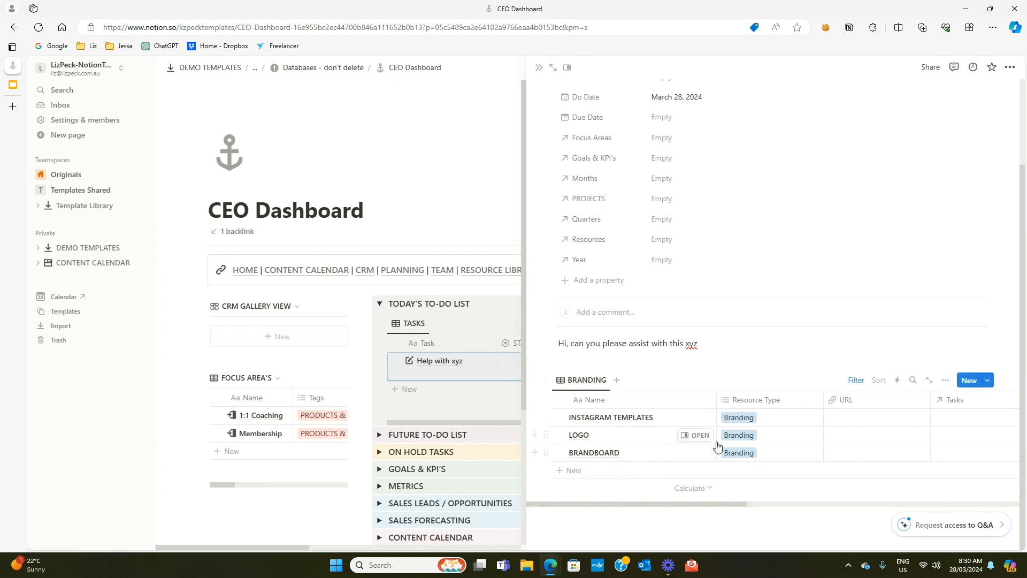
Step: Search the BRANDING view on the task page for "brandboard" and look at the pages available for the task's Resources relation
{"action": "scroll", "coordinate": [686, 290], "scroll_direction": "up", "scroll_amount": 2}
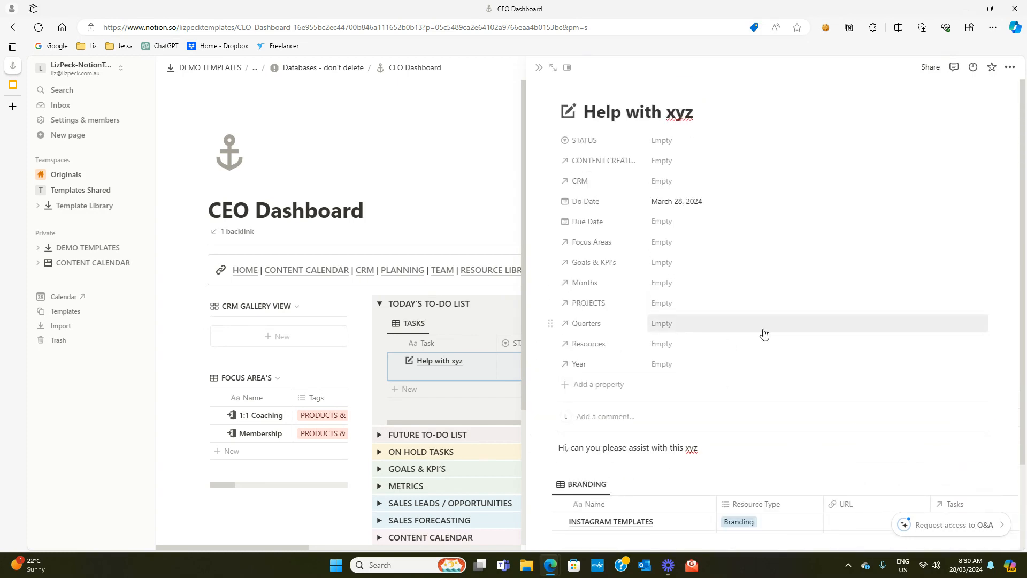
{"action": "scroll", "coordinate": [763, 336], "scroll_direction": "down", "scroll_amount": 2}
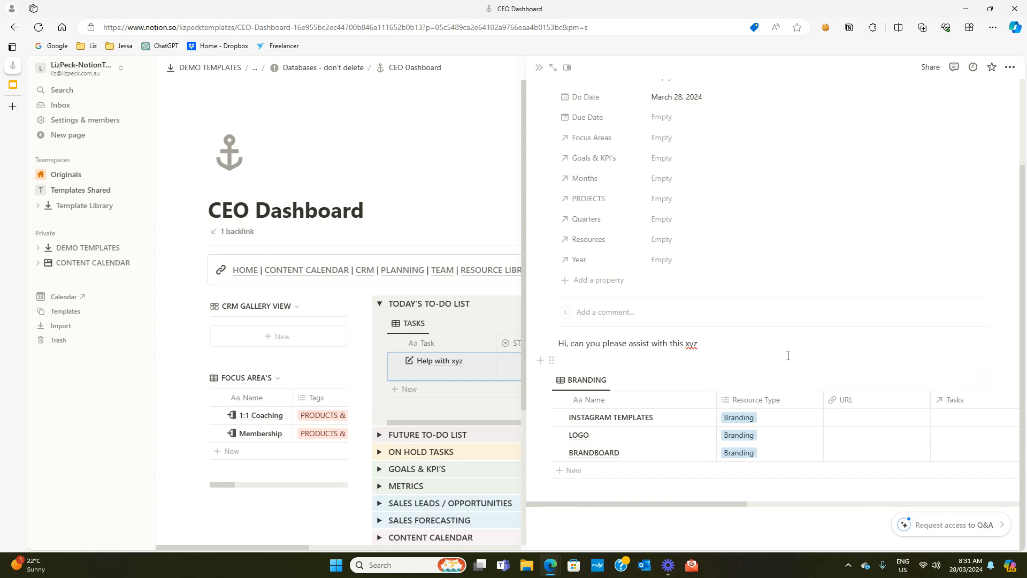
{"action": "left_click", "coordinate": [914, 380]}
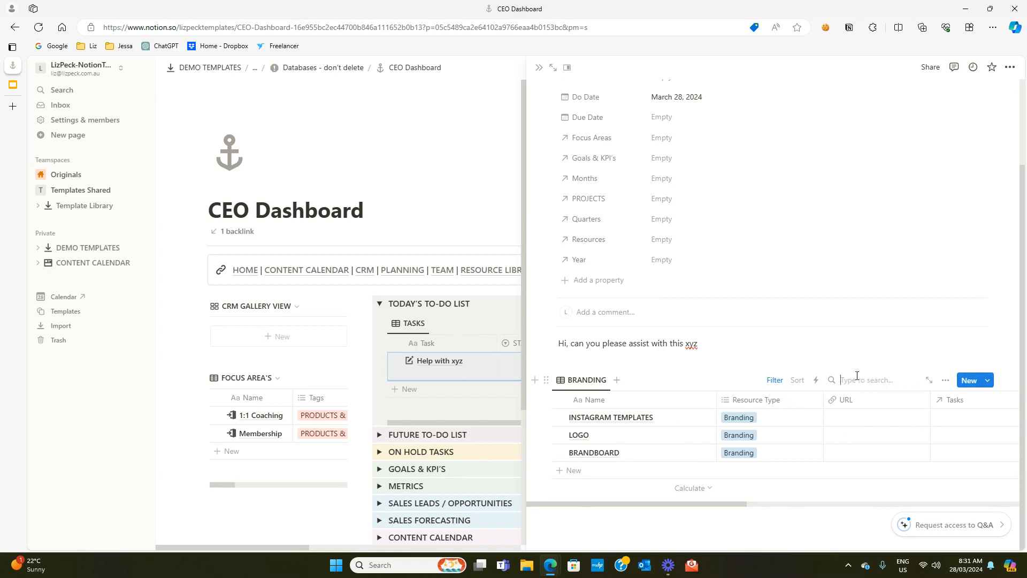
{"action": "type", "text": "ben"}
{"action": "key", "text": "BackSpace"}
{"action": "key", "text": "BackSpace"}
{"action": "type", "text": "r"}
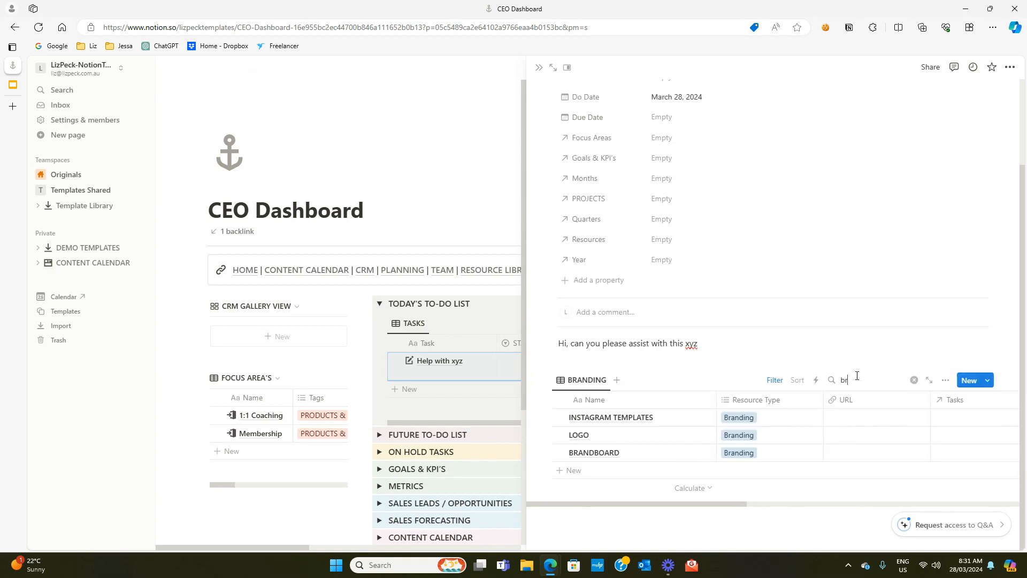
{"action": "type", "text": "andboard"}
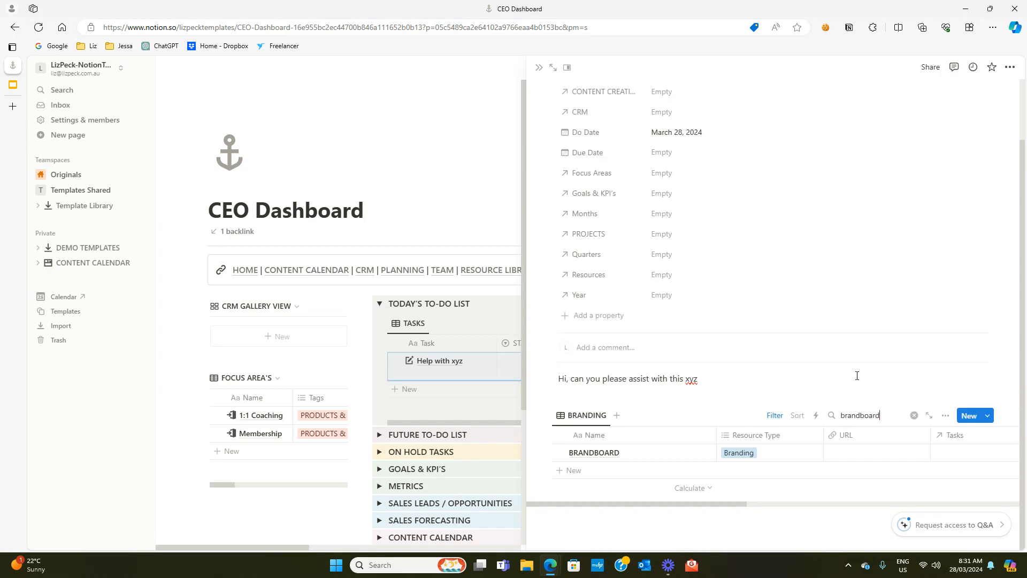
{"action": "left_click", "coordinate": [872, 275]}
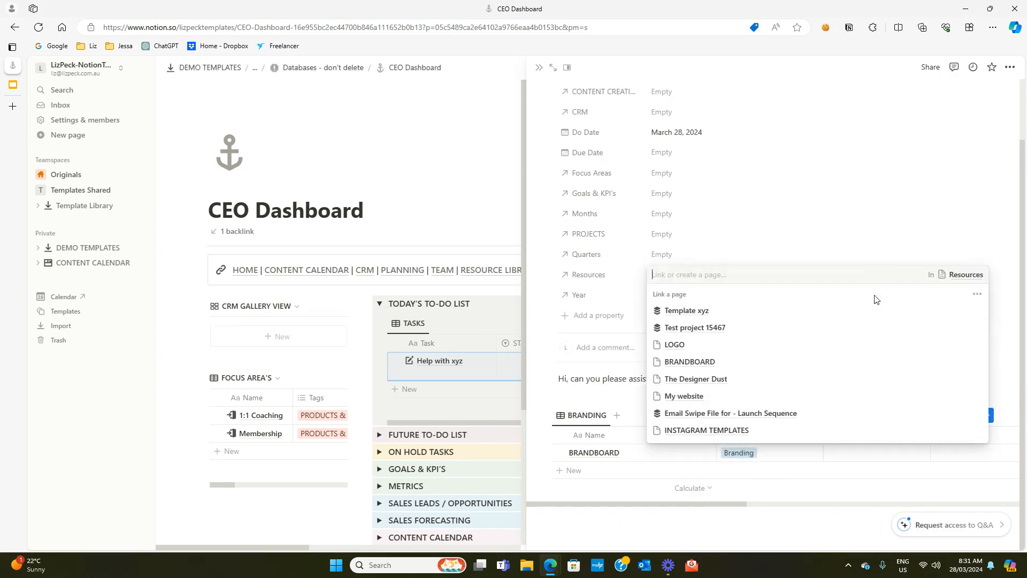
{"action": "left_click", "coordinate": [596, 393]}
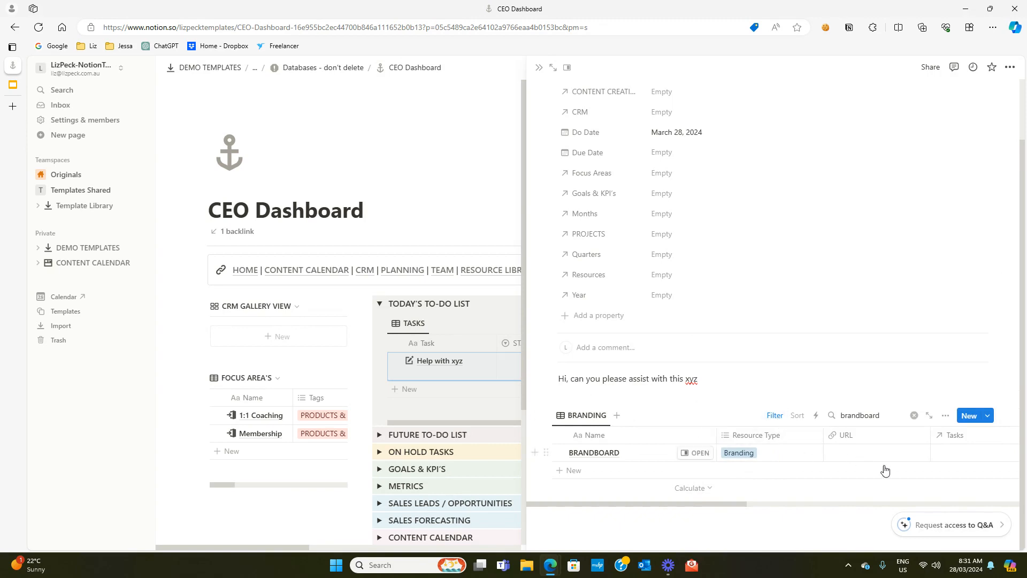
Step: Add a second filter to the BRANDING view so that Name contains "Brandboard"
{"action": "left_click", "coordinate": [775, 416]}
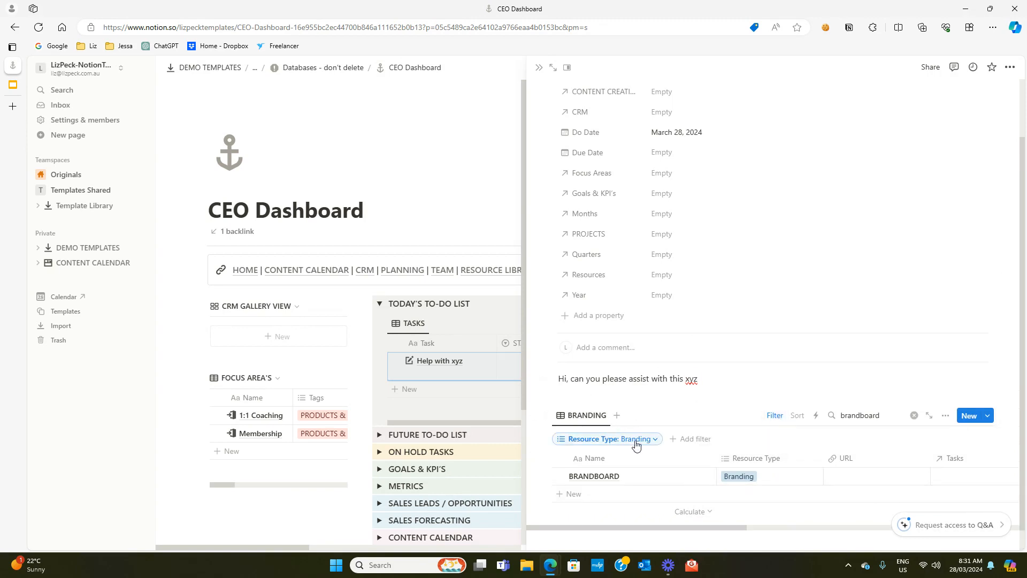
{"action": "left_click", "coordinate": [695, 438]}
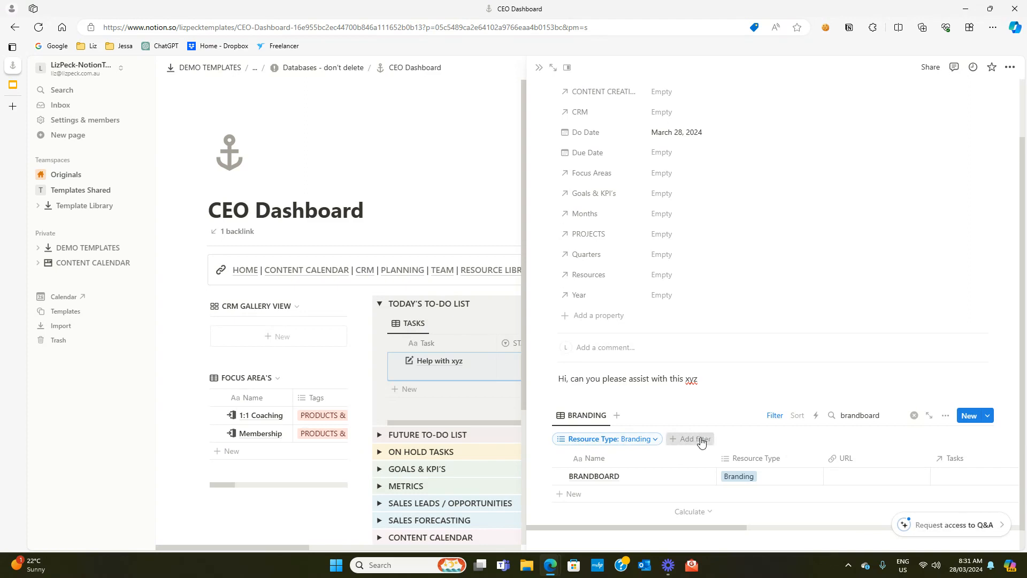
{"action": "left_click", "coordinate": [665, 307]}
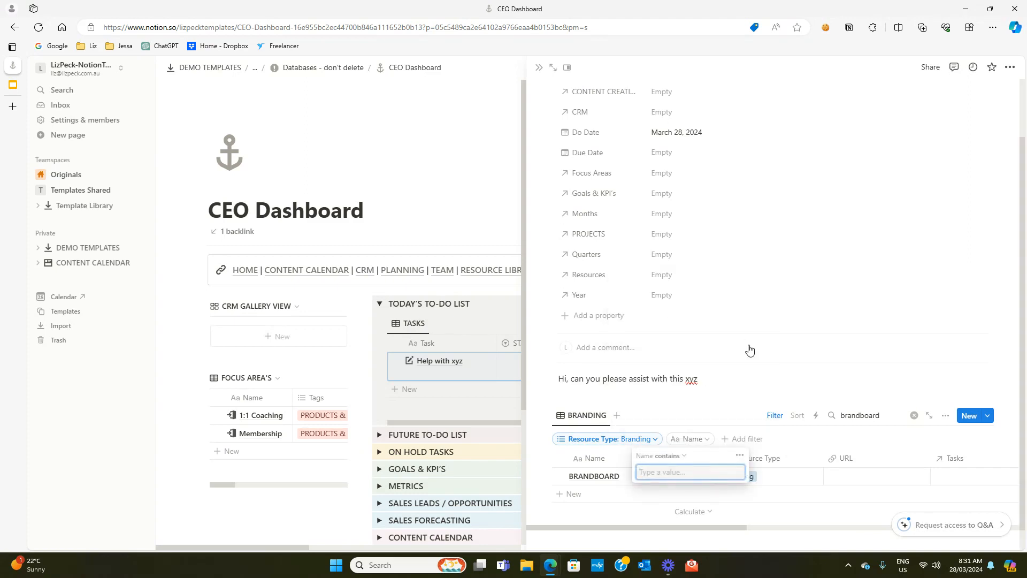
{"action": "type", "text": "Bram"}
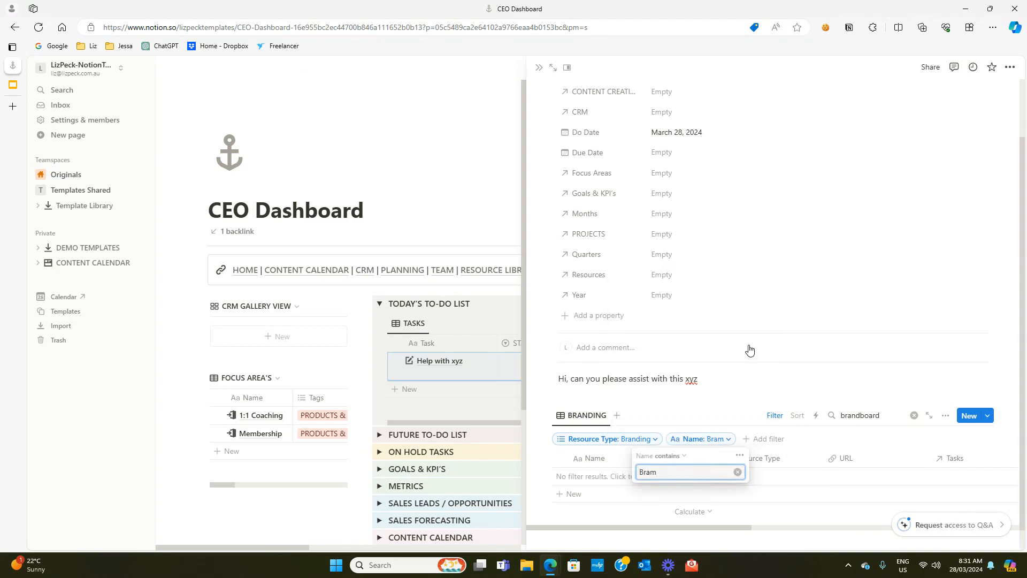
{"action": "key", "text": "BackSpace"}
{"action": "type", "text": "ndboard"}
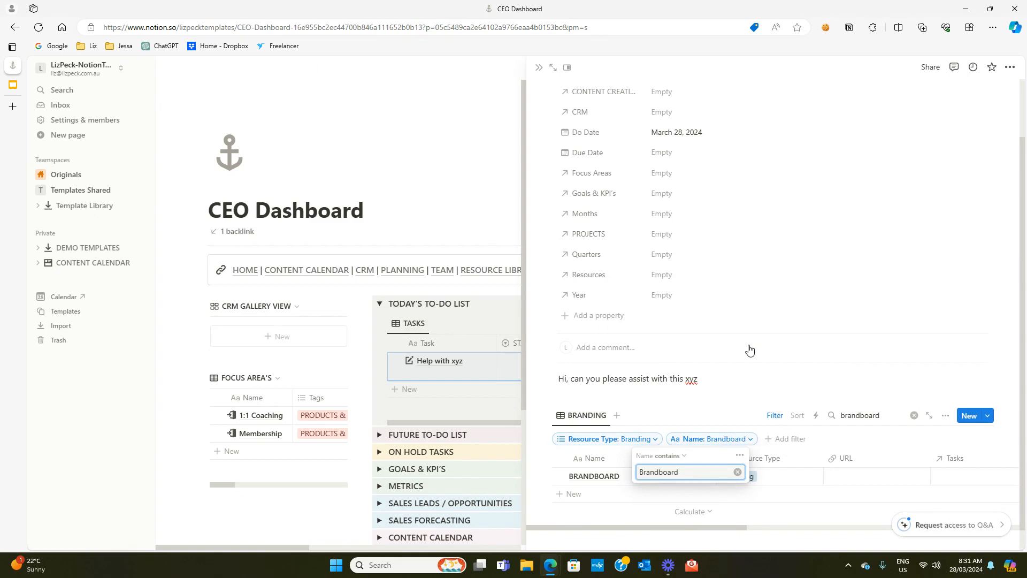
{"action": "left_click", "coordinate": [859, 374]}
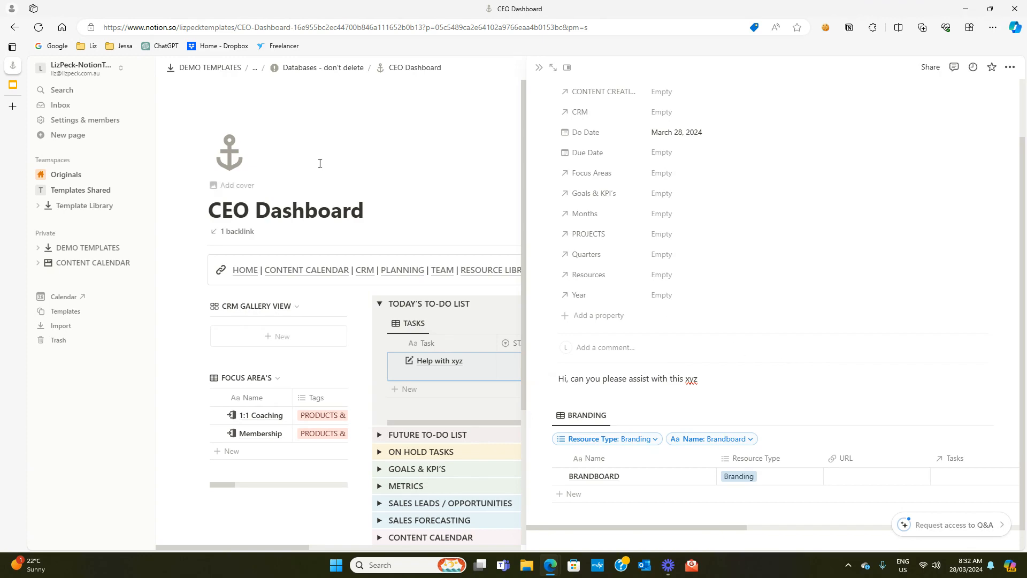
Step: Switch to the FINALLY ORGANISE YOUR BUSINESS presentation in Google Slides
{"action": "left_click", "coordinate": [16, 85]}
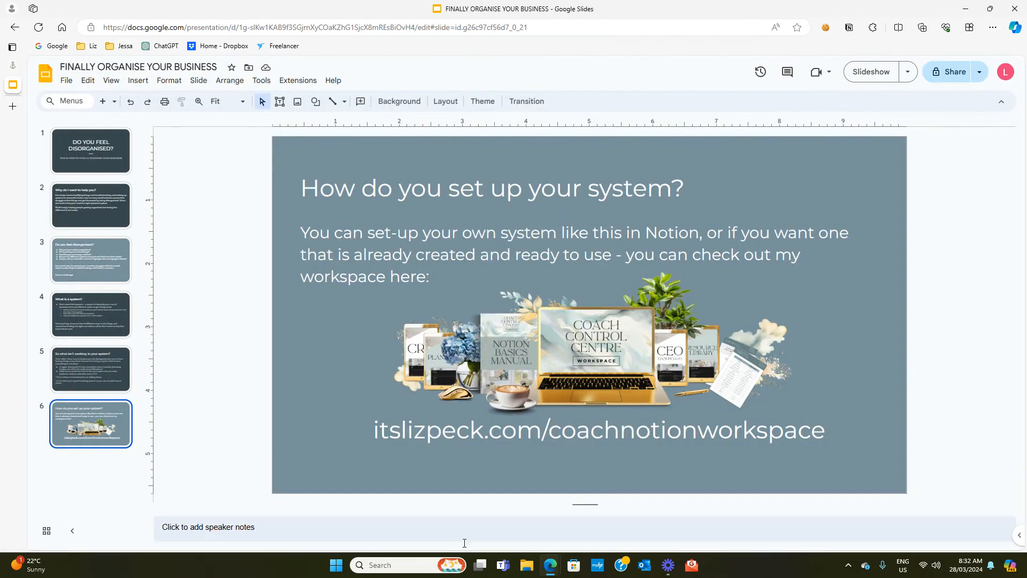